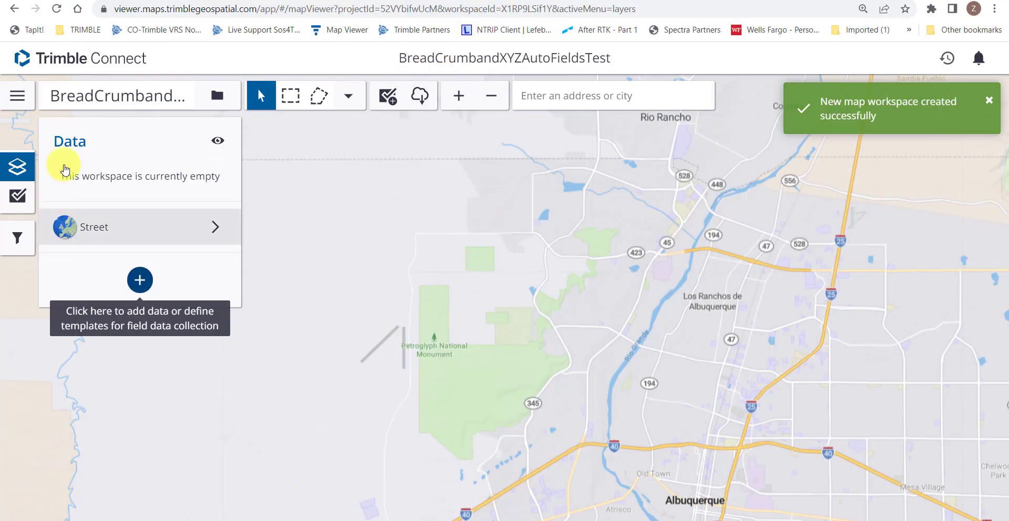
Step: Create a new form template named Point that requires geometry and allows field updates
left_click(140, 280)
left_click(204, 330)
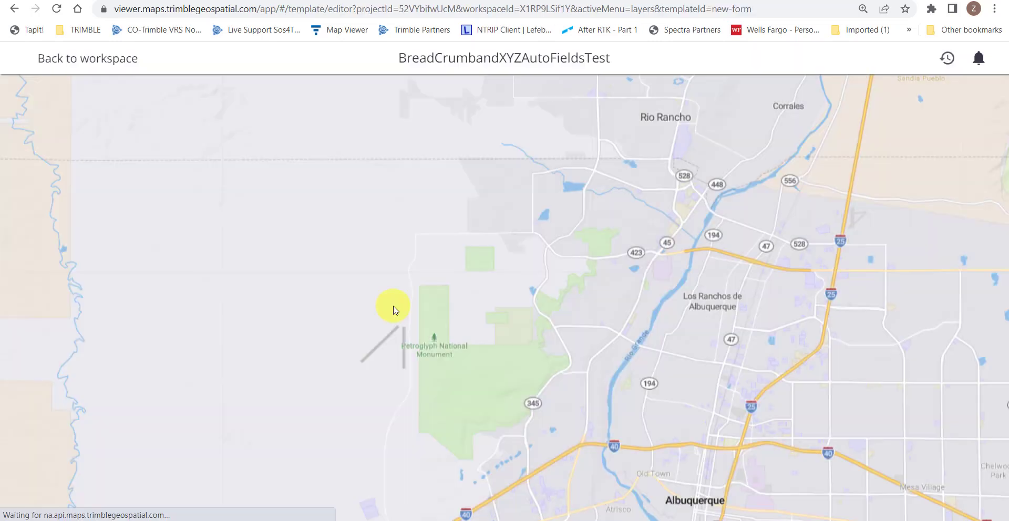
left_click(72, 103)
type("Point")
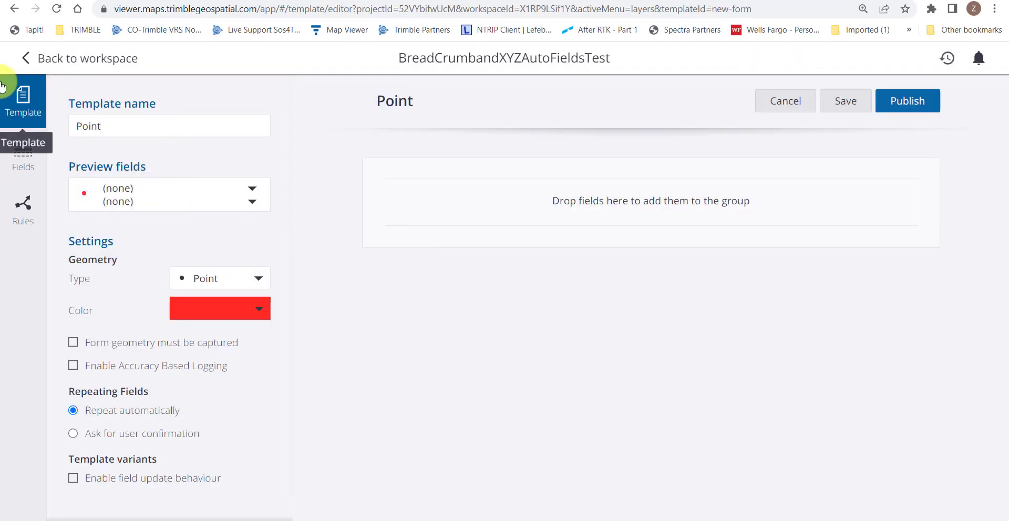
left_click(75, 343)
scroll(82, 442, "down", 2)
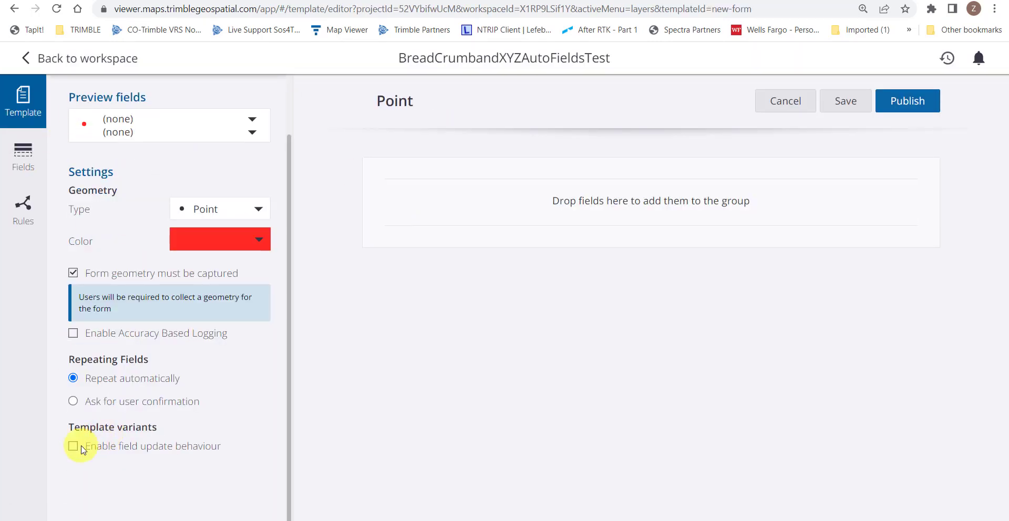
left_click(84, 446)
Step: Add a Text field named Name to the Point form
left_click(26, 155)
left_click_drag(79, 147, 428, 204)
type("Name")
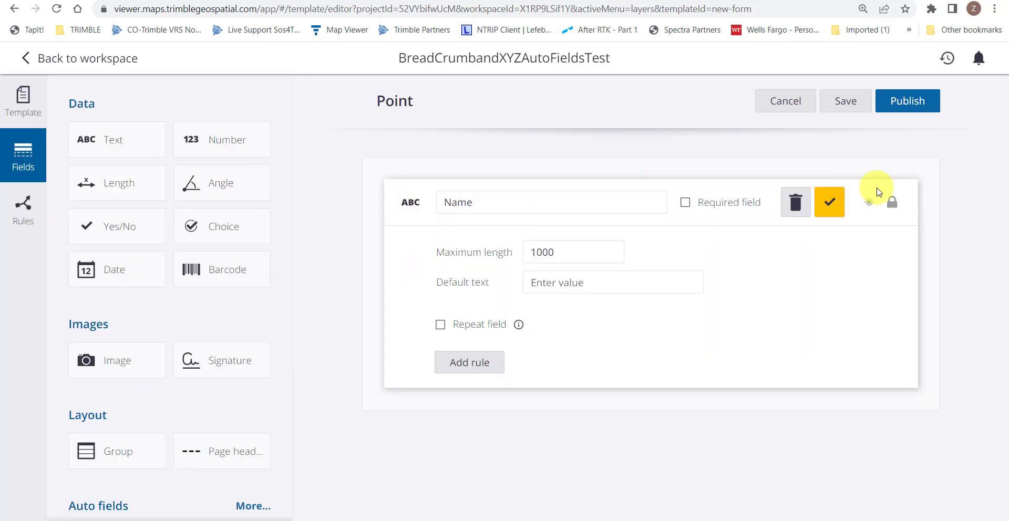
left_click(829, 203)
Step: Add a Choice field named Type with choices Control and Water Valve
left_click_drag(210, 227, 418, 242)
type("Type")
left_click(520, 359)
type("Control")
left_click(547, 394)
type("Water Valve")
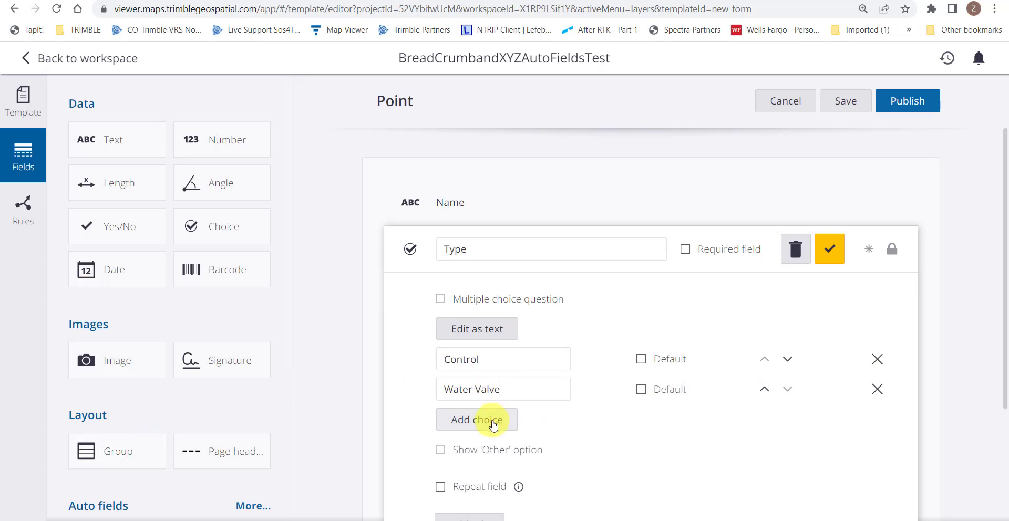
Step: Add Type choices Electric Box, Sanitary Manhole, Storm Man, Fire H and Water Meter
left_click(479, 420)
type("Electric Box")
left_click(482, 448)
type("Sanitary Manhole")
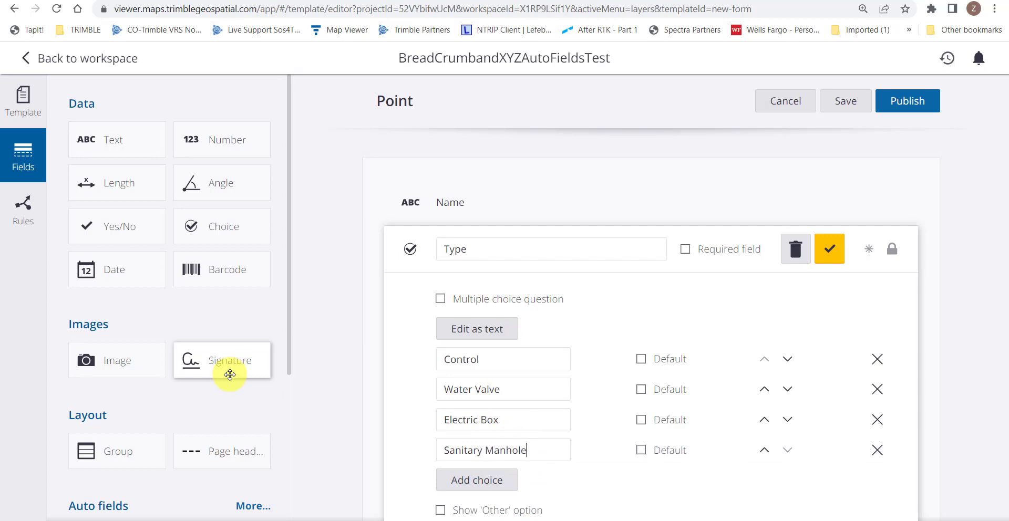
left_click(473, 479)
type("Storm Manhole")
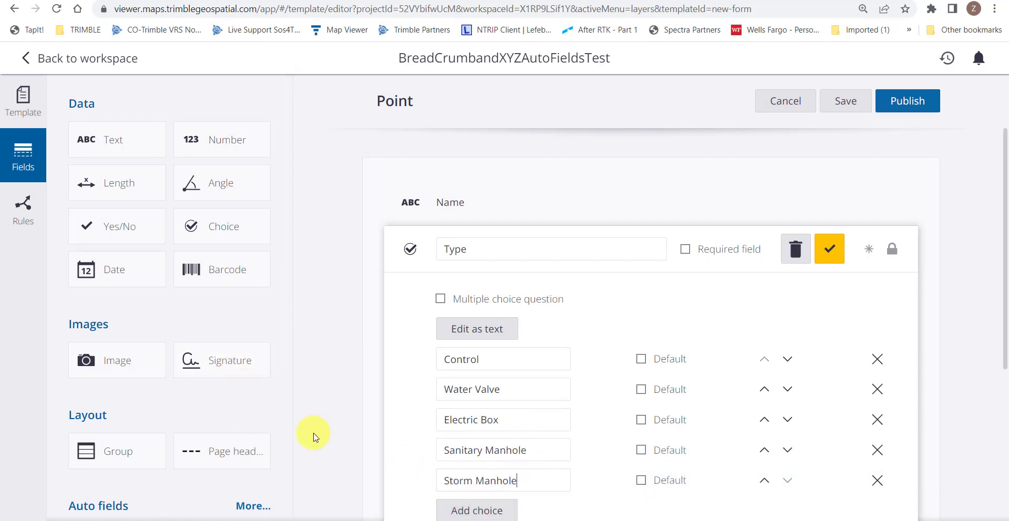
scroll(313, 438, "down", 2)
left_click(461, 413)
type("Fire Hydrant")
left_click(462, 453)
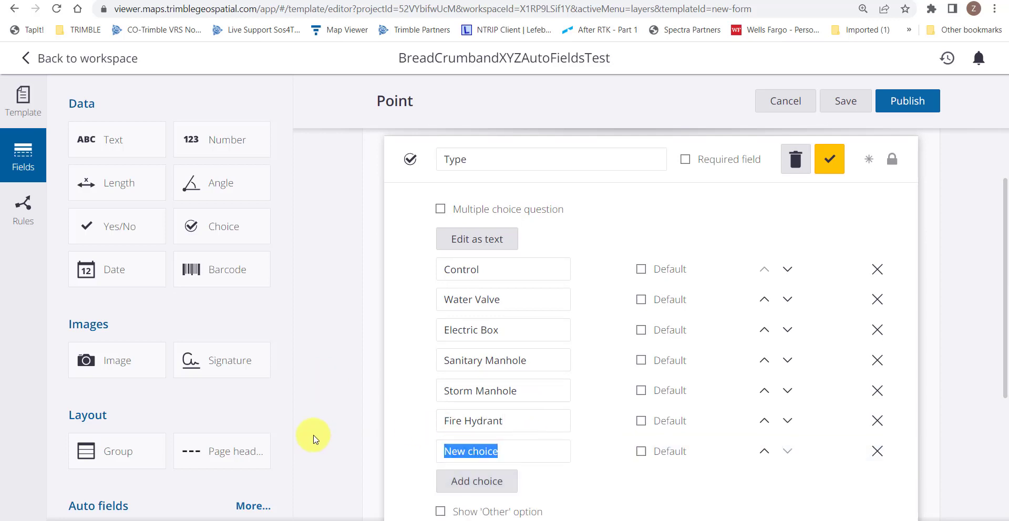
type("Water Meter")
scroll(525, 473, "down", 3)
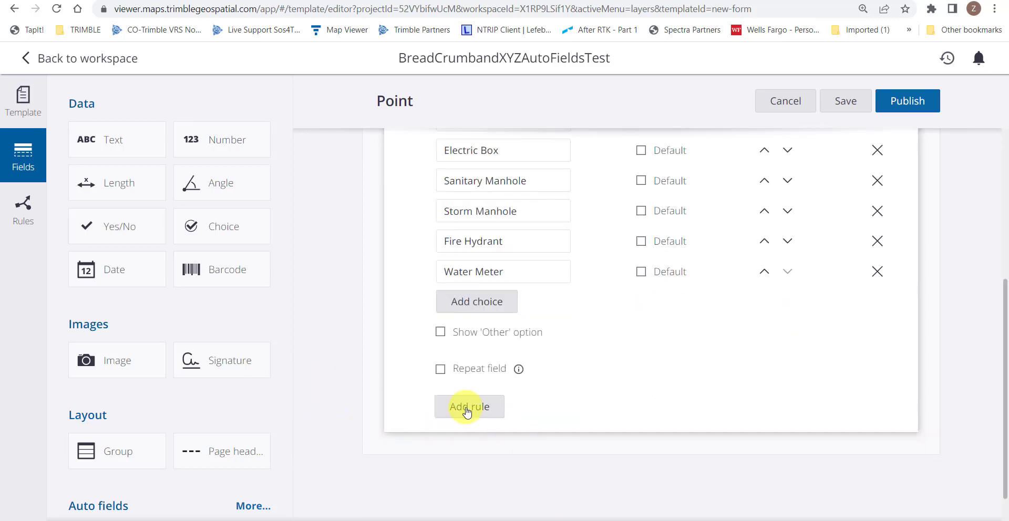
scroll(462, 363, "up", 5)
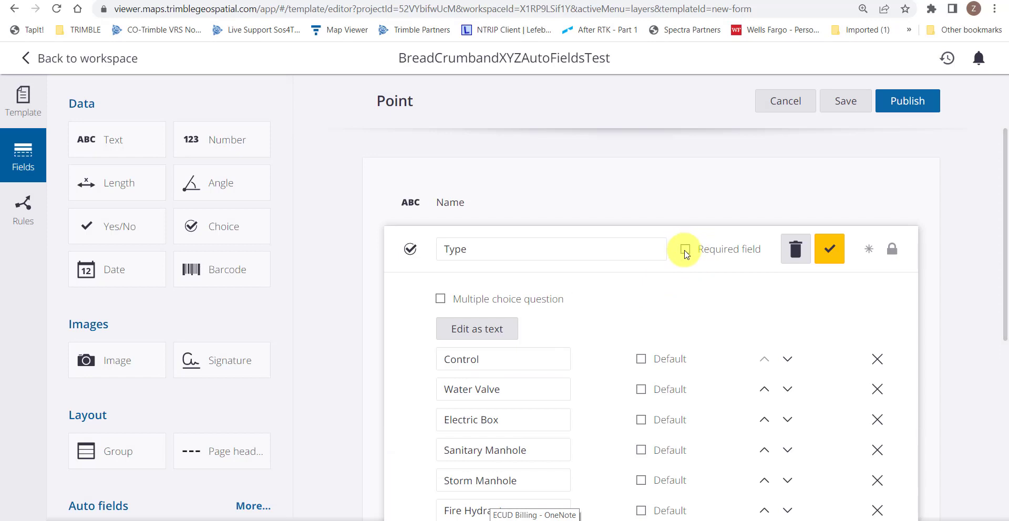
Step: Confirm the Type field and add an image field named Photo
left_click(833, 254)
scroll(151, 304, "down", 2)
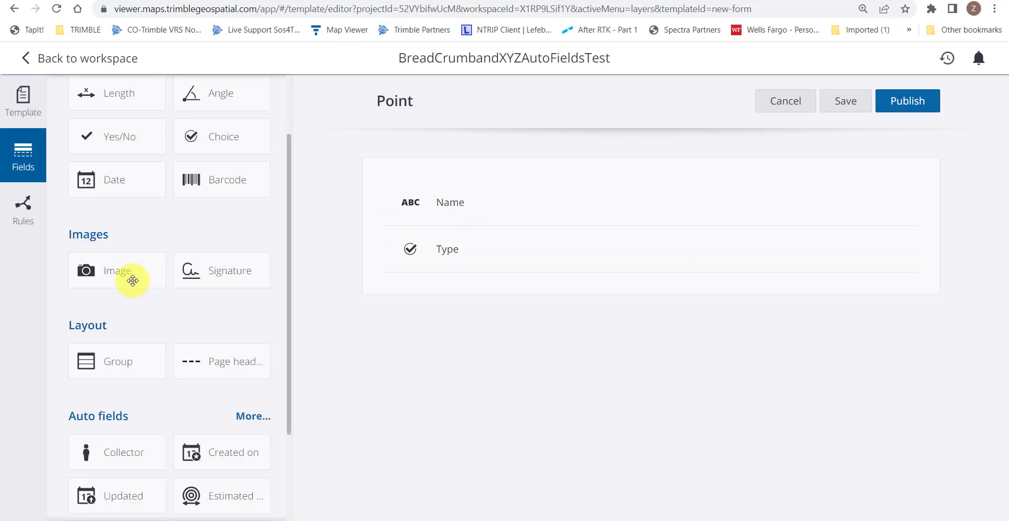
left_click_drag(128, 272, 522, 300)
type("Photo")
left_click(828, 298)
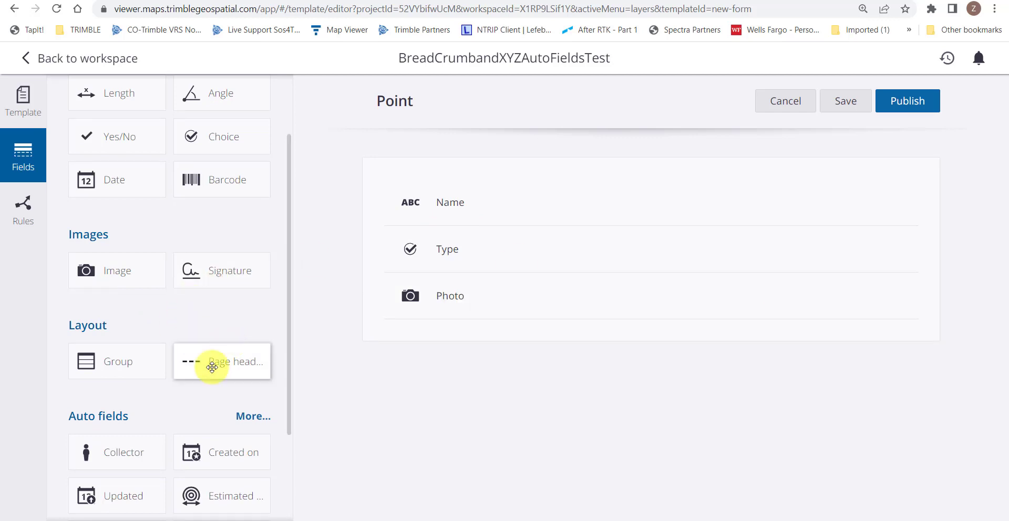
Step: Add a Collector field plus visible created and updated Date auto fields
scroll(147, 371, "down", 2)
left_click_drag(129, 324, 501, 357)
left_click_drag(222, 368, 411, 389)
type("Date")
left_click(725, 389)
left_click(855, 389)
left_click_drag(128, 361, 561, 454)
type("Date")
left_click(725, 436)
left_click(856, 436)
Step: Add visible Estimated accuracy and Est. vertical accuracy auto fields
scroll(242, 371, "down", 1)
left_click_drag(242, 371, 484, 473)
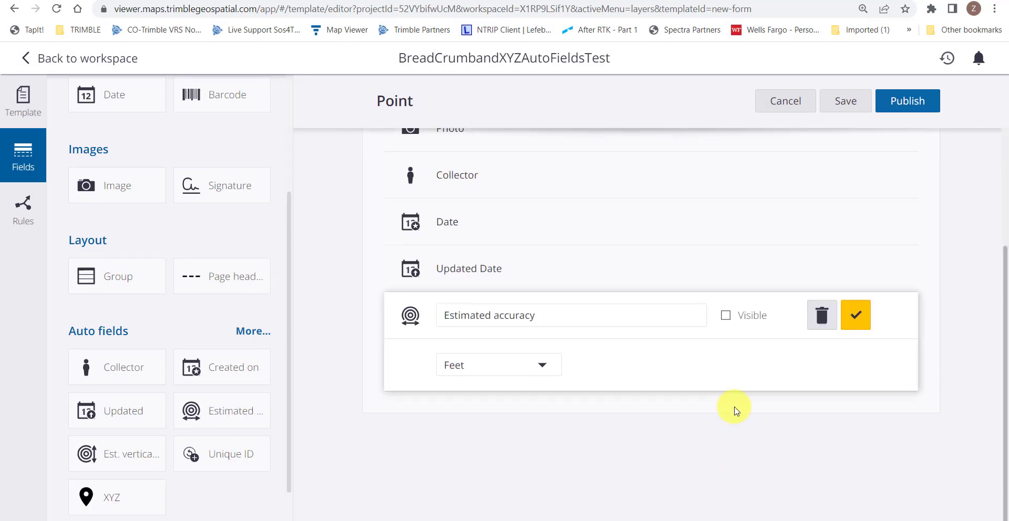
left_click(725, 315)
left_click(512, 374)
left_click(855, 315)
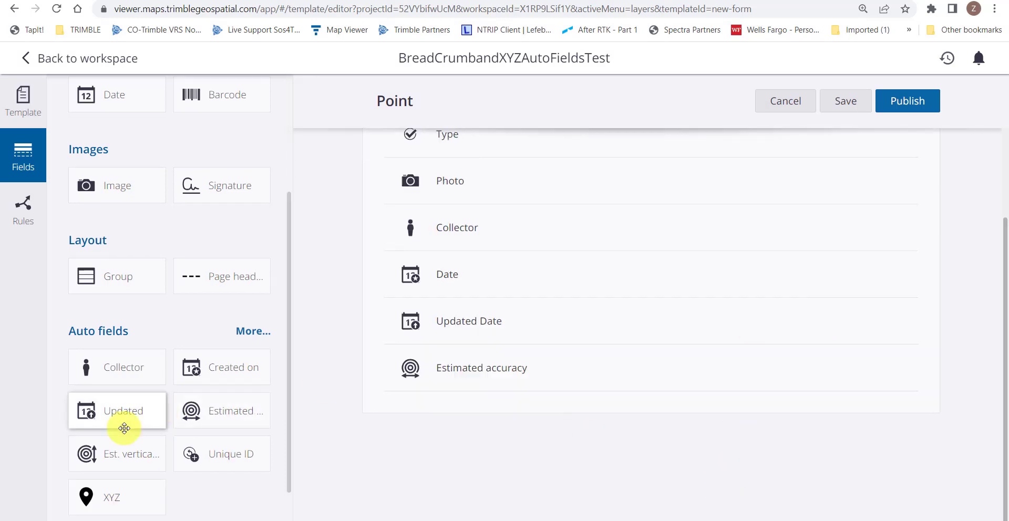
left_click_drag(113, 443, 499, 415)
left_click(725, 415)
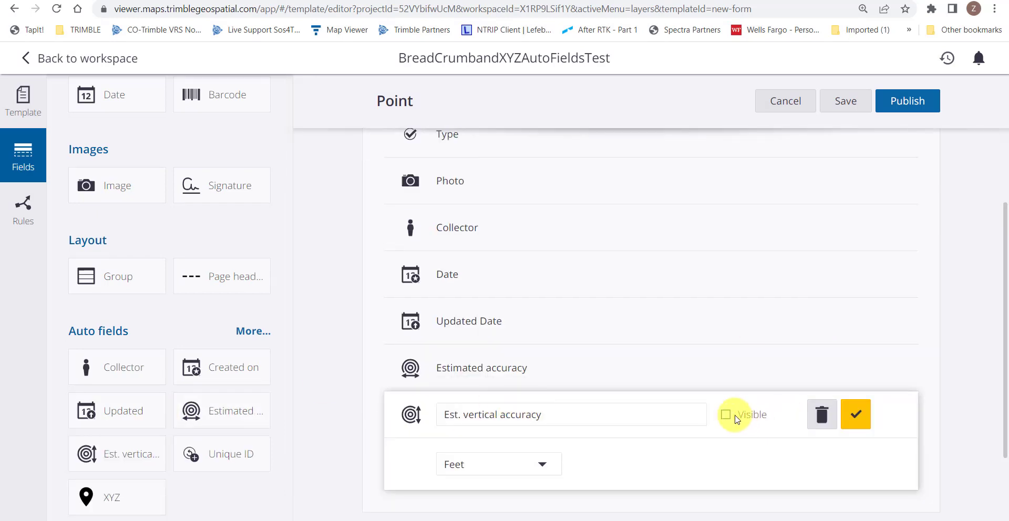
left_click(856, 414)
Step: Add X, Y and Z Position fields and review their settings
left_click_drag(119, 495, 450, 460)
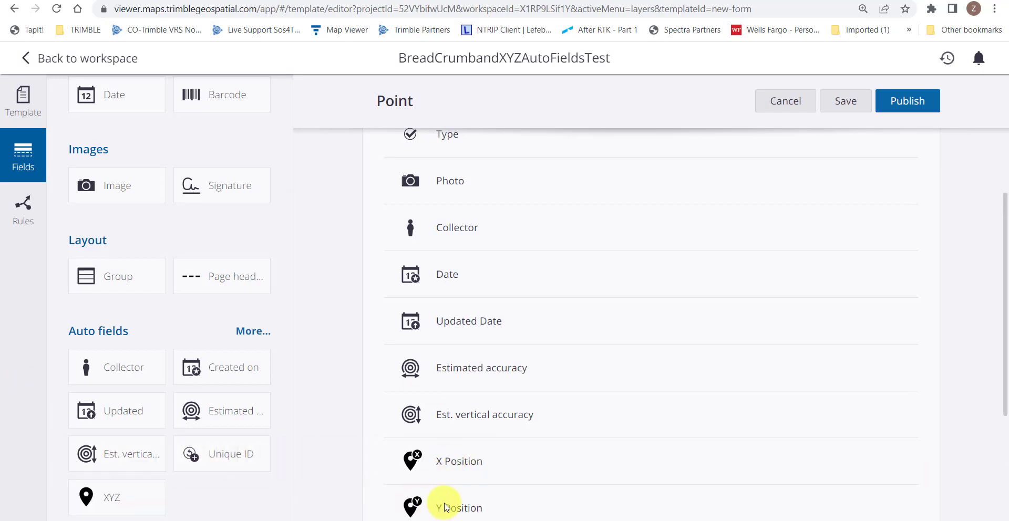
left_click(497, 274)
left_click(493, 318)
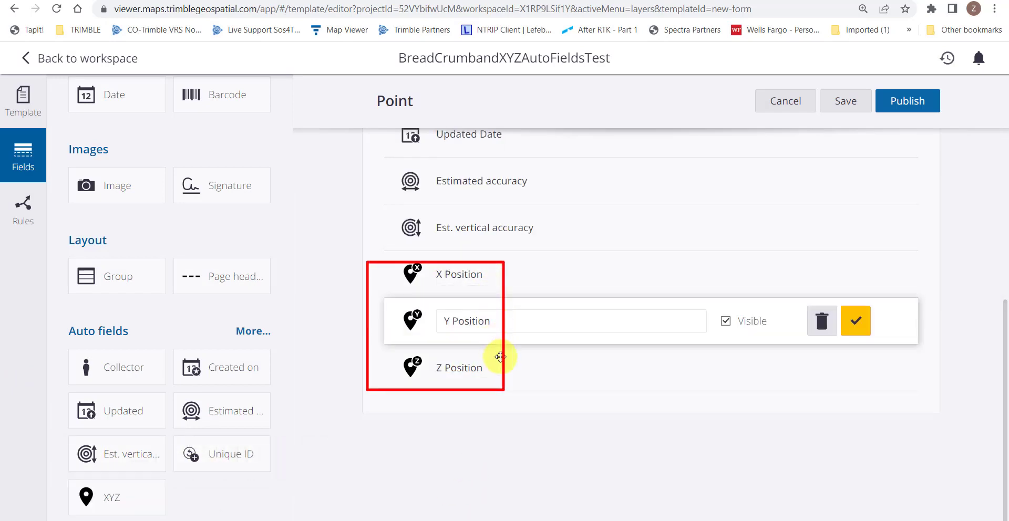
left_click(505, 368)
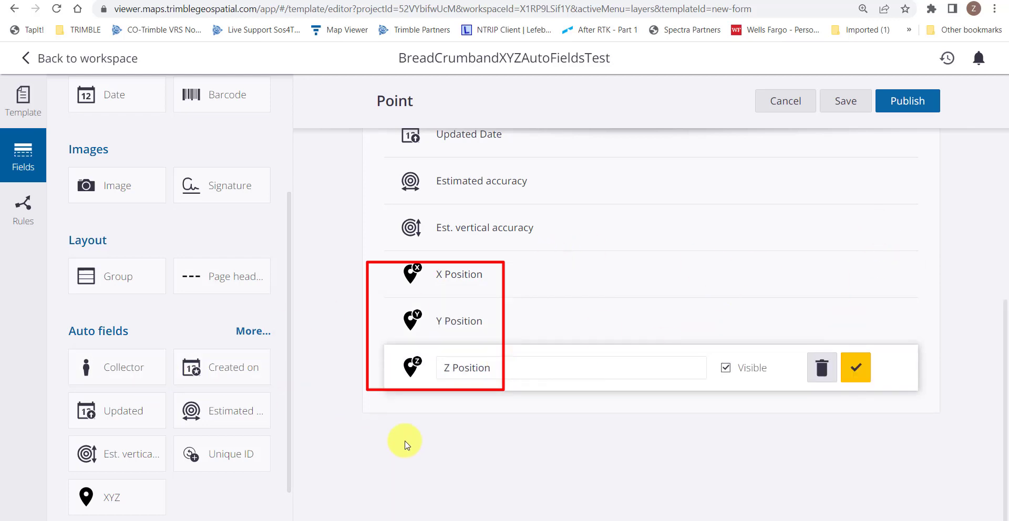
Step: Add Workspace, Device and Correction status auto fields to the form
left_click(257, 330)
scroll(219, 409, "down", 3)
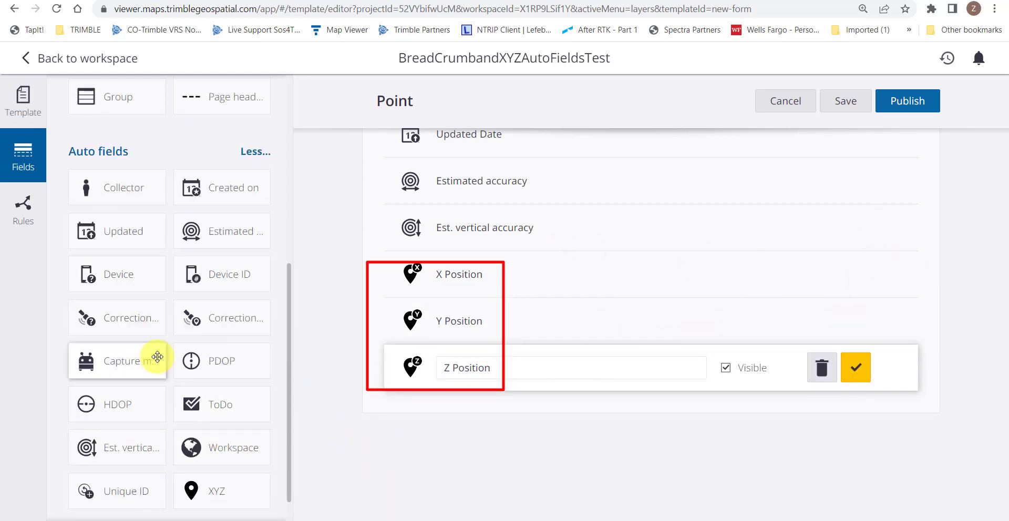
left_click_drag(88, 269, 459, 292)
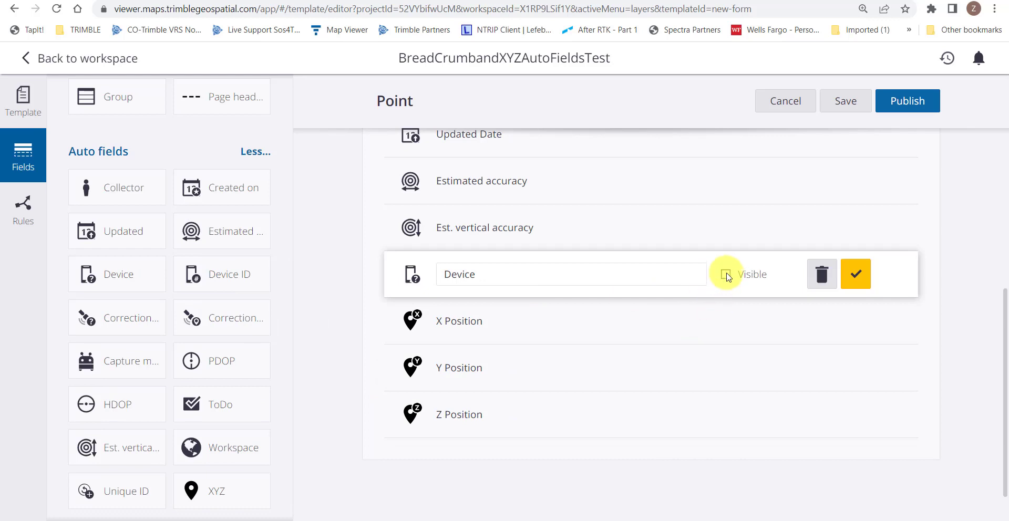
left_click_drag(202, 445, 459, 318)
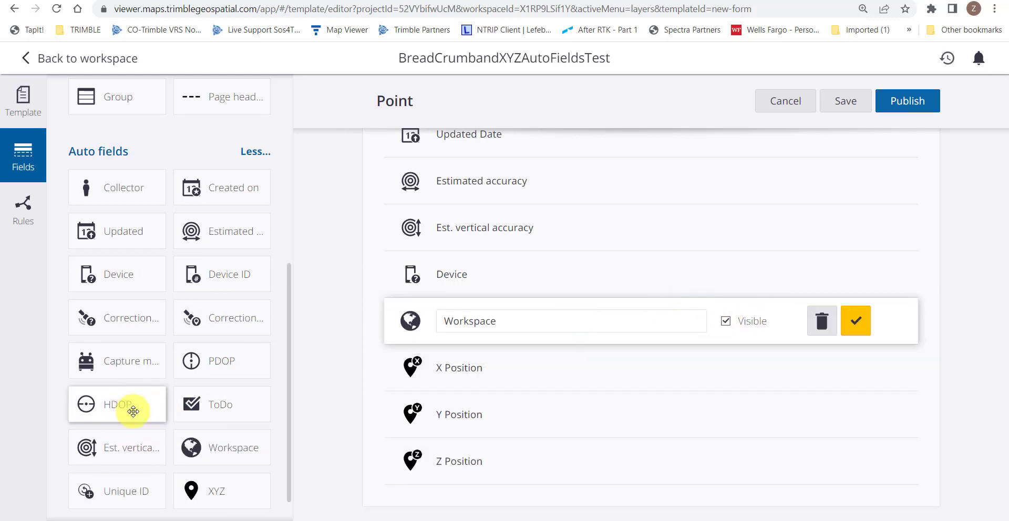
scroll(135, 409, "down", 1)
left_click_drag(118, 290, 461, 353)
left_click(856, 370)
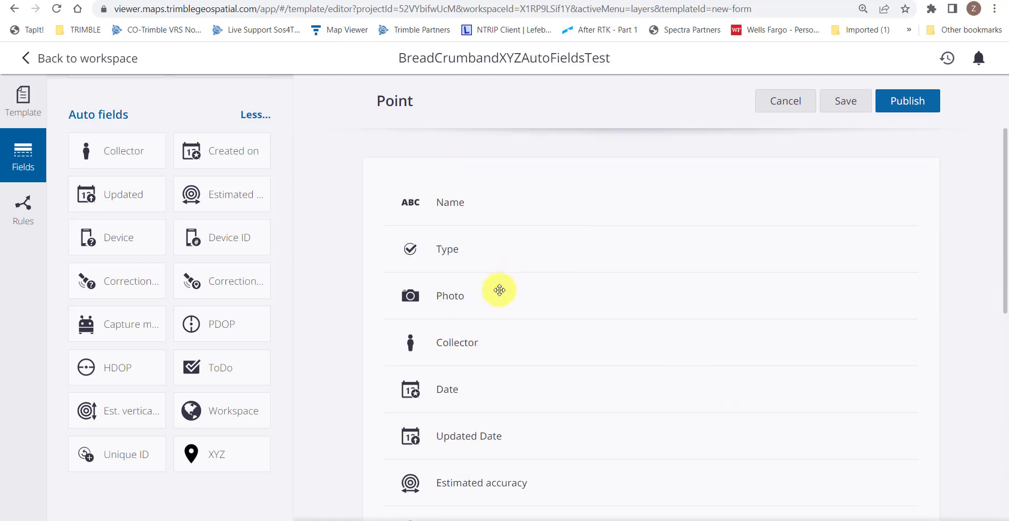
Step: Add a Notes text field below Type and publish the Point template
scroll(146, 178, "up", 7)
left_click_drag(105, 139, 602, 300)
type("Notes")
left_click(833, 299)
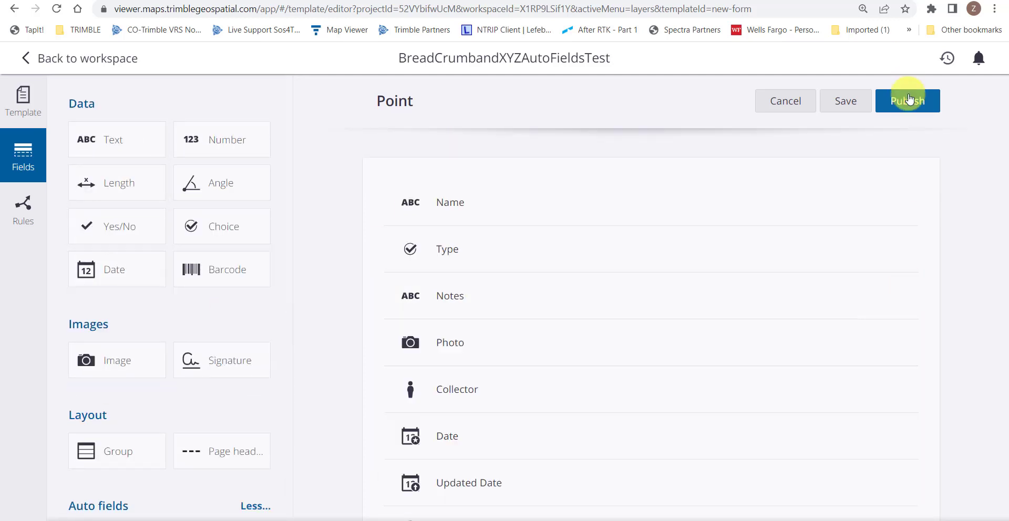
left_click(907, 100)
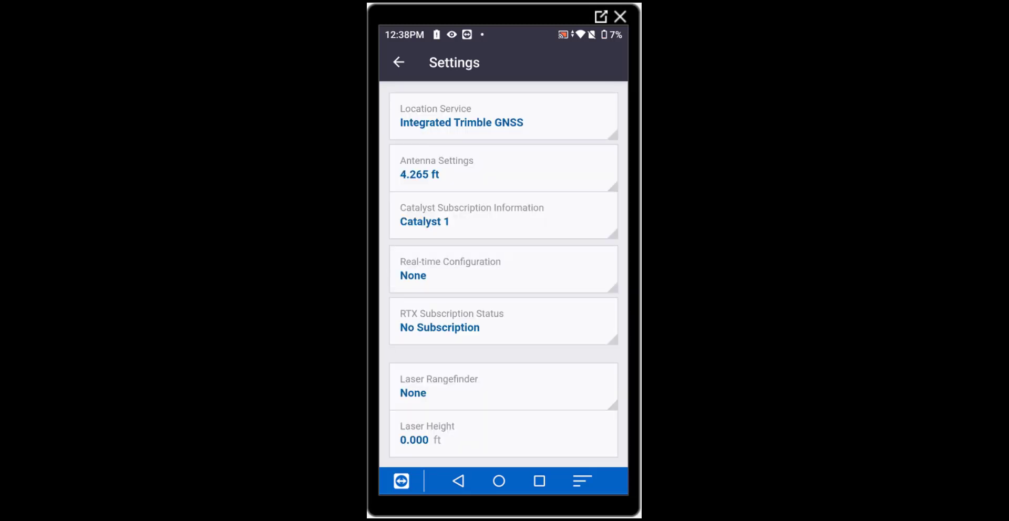
Step: Choose WAAS for Real-time Configuration and check Breadcrumb Logging in TerraFlex Settings
left_click(503, 269)
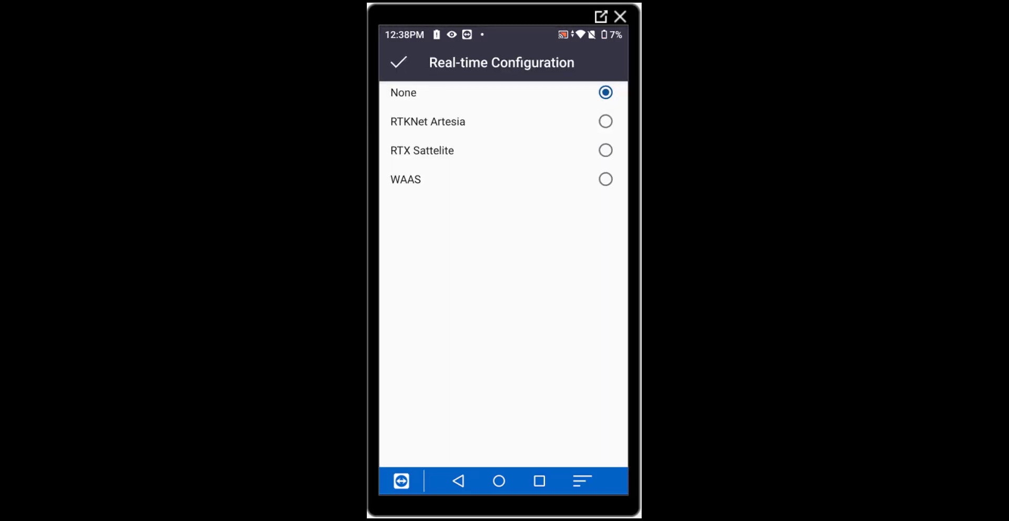
left_click(420, 179)
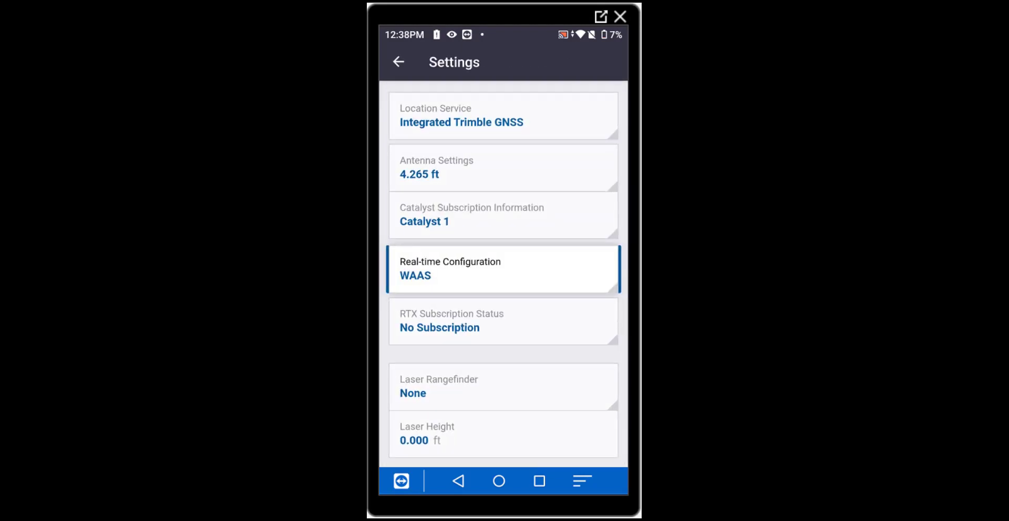
scroll(503, 275, "down", 2)
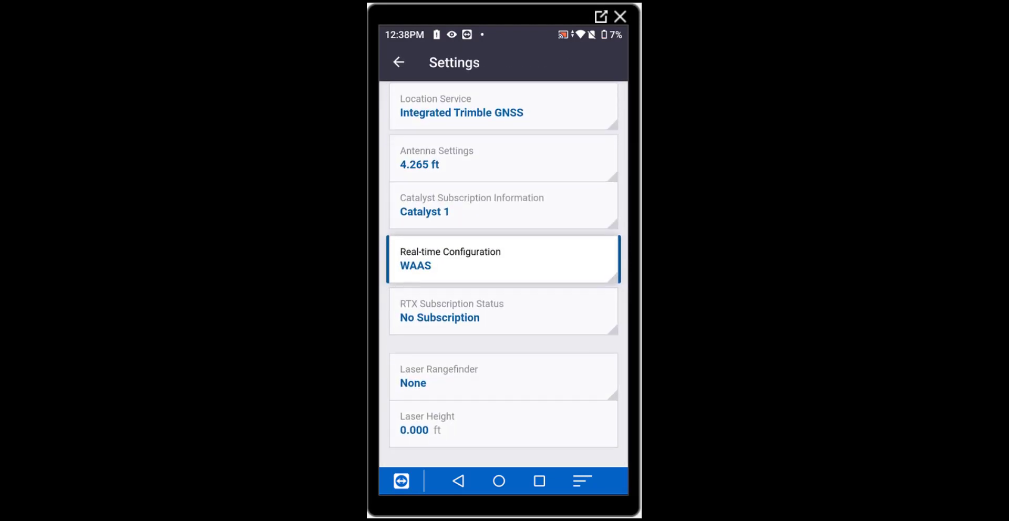
scroll(503, 274, "down", 3)
scroll(504, 275, "down", 4)
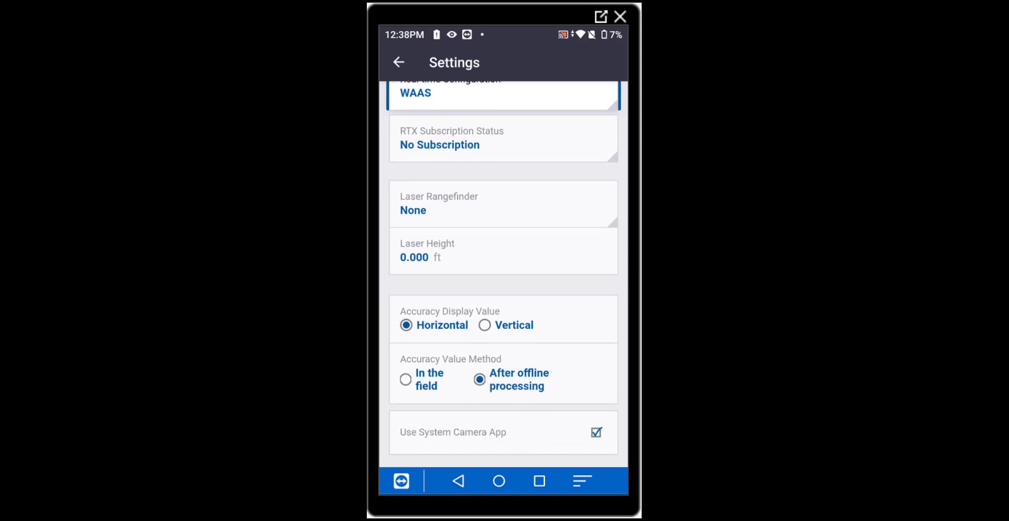
scroll(504, 274, "down", 3)
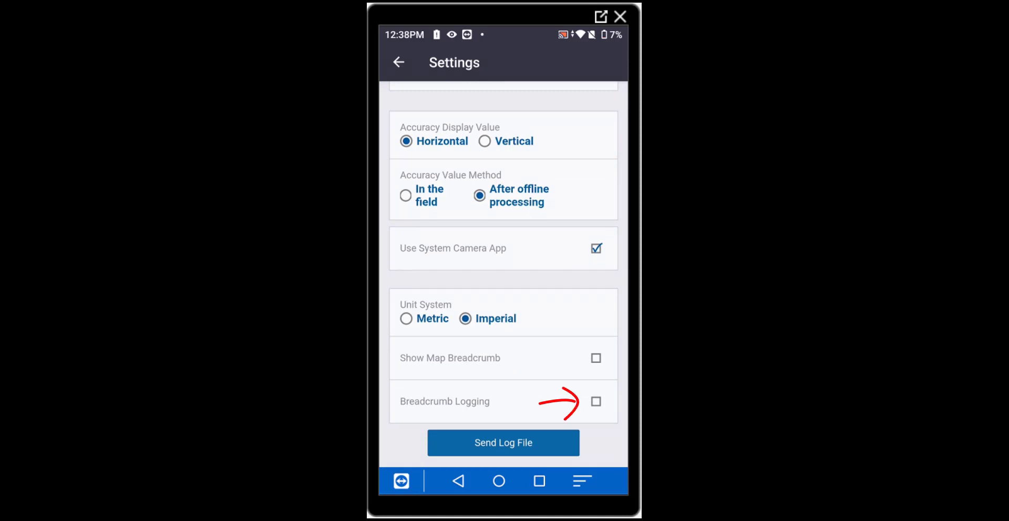
left_click(596, 402)
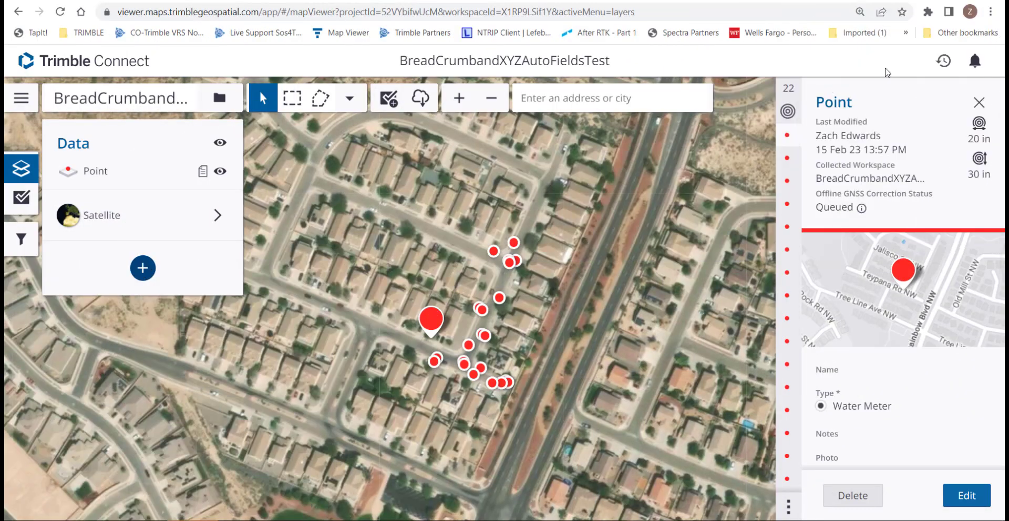
Step: Review sync activity and the point's X, Y and Z Position values, then switch to rectangle selection
left_click(944, 62)
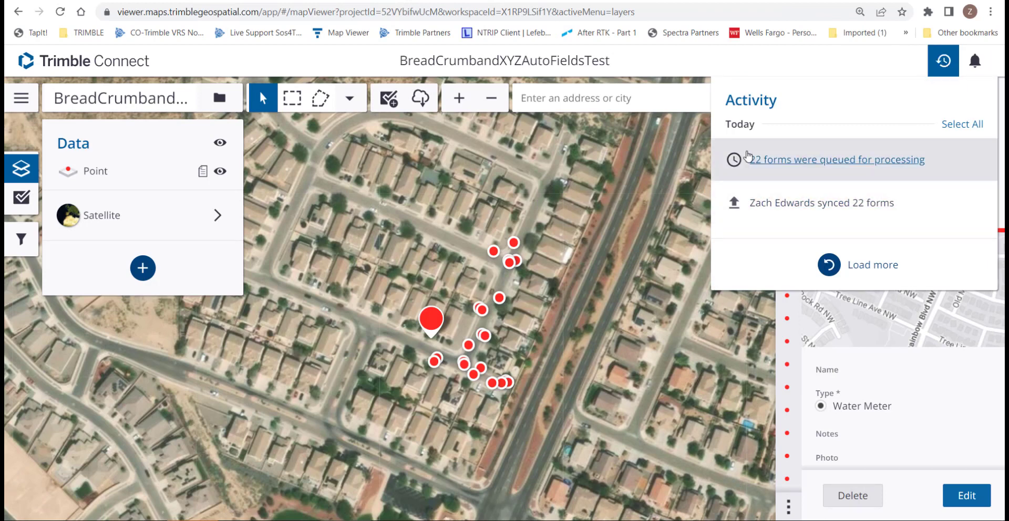
left_click(943, 61)
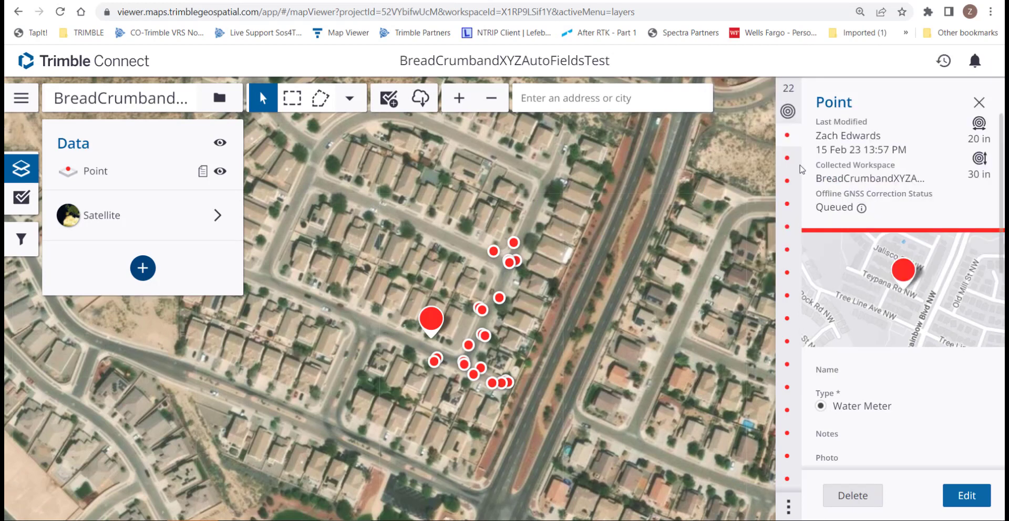
scroll(896, 361, "down", 8)
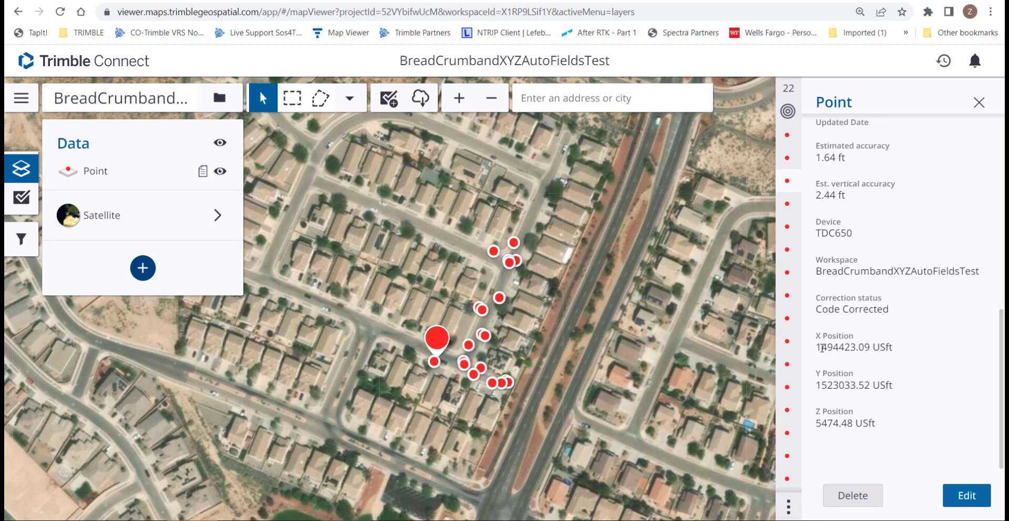
left_click_drag(818, 346, 913, 429)
left_click(293, 98)
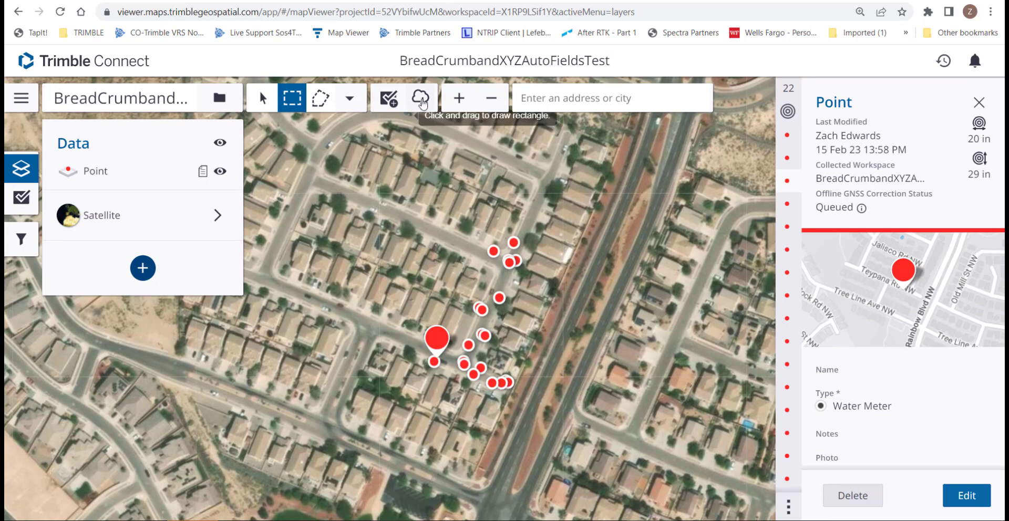
Step: Export the 22 selected forms as a Shapefile
left_click(422, 99)
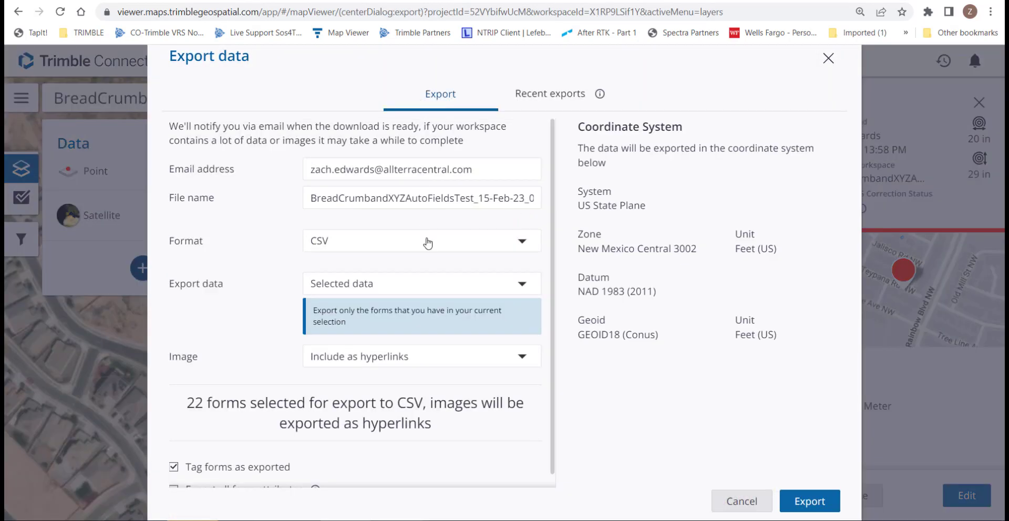
left_click(428, 243)
left_click(398, 317)
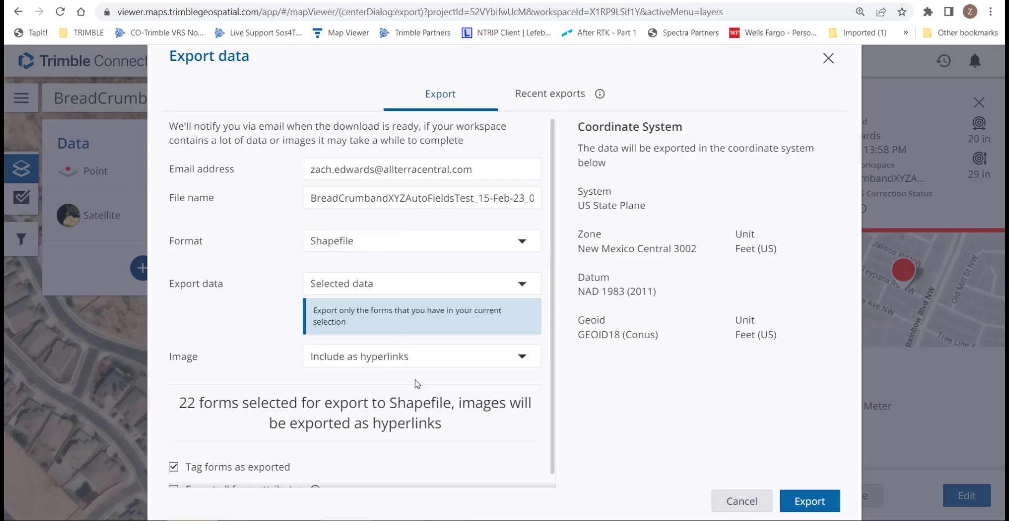
left_click(811, 504)
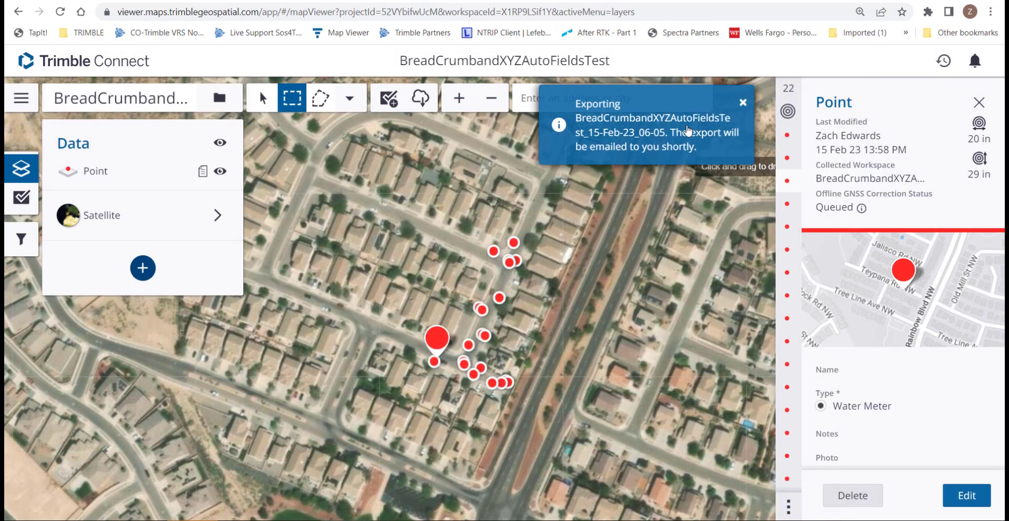
Step: Download the 9.25 KB CSV from Breadcrumb Files > BreadCrumbandXYZAutoFieldsTest into Downloads
left_click(741, 0)
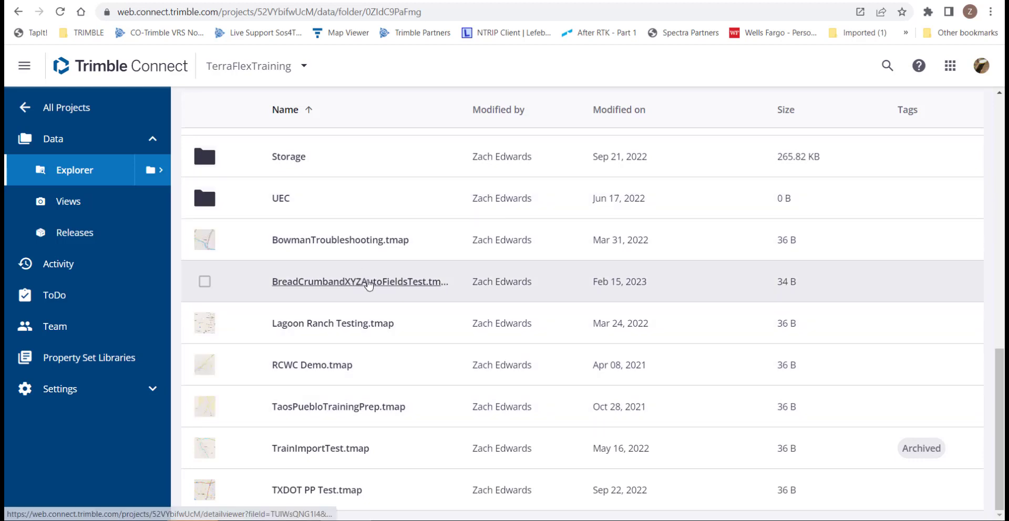
scroll(401, 287, "up", 1)
scroll(401, 286, "up", 9)
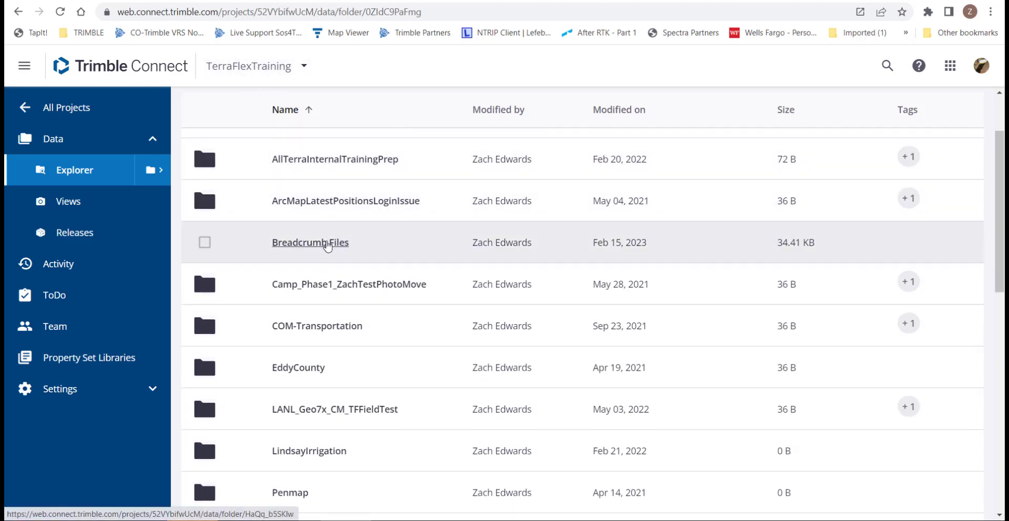
left_click(310, 244)
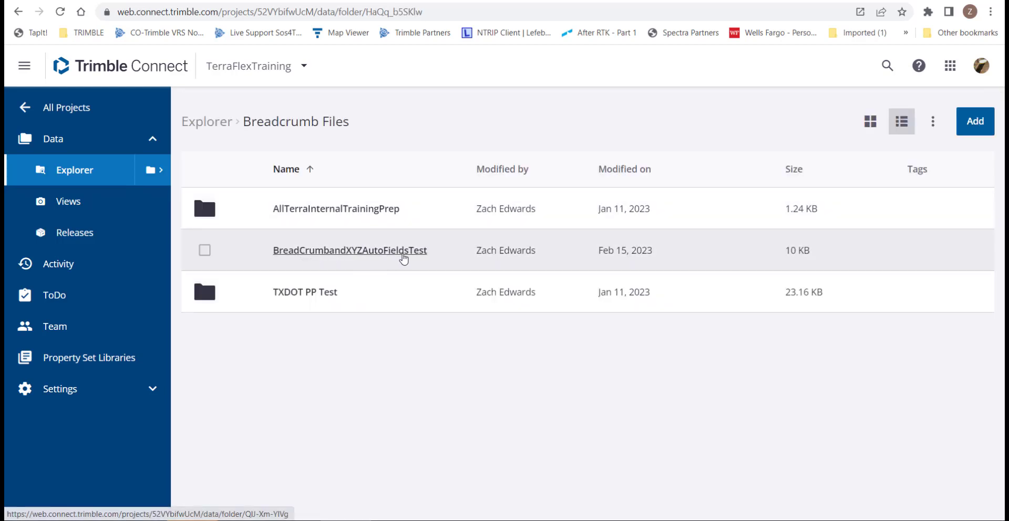
left_click(397, 254)
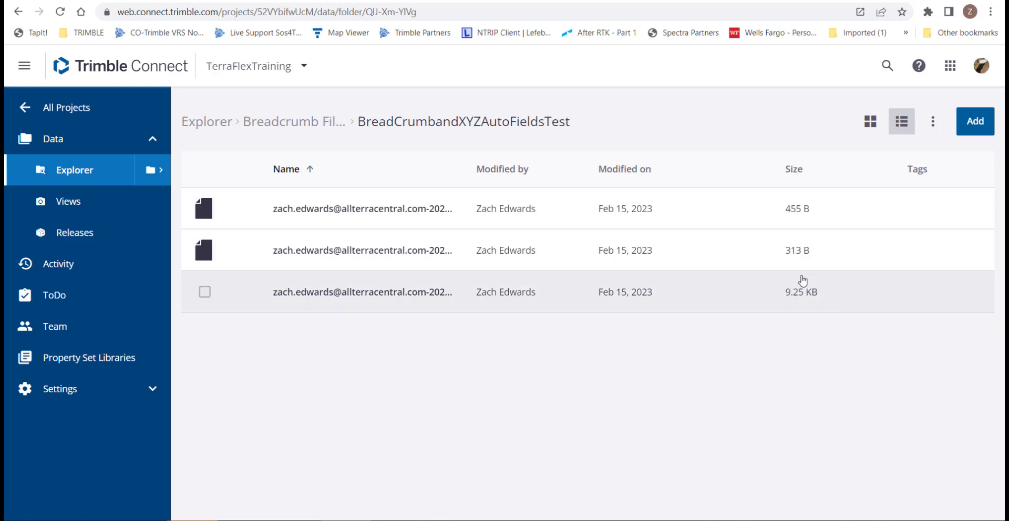
left_click(206, 294)
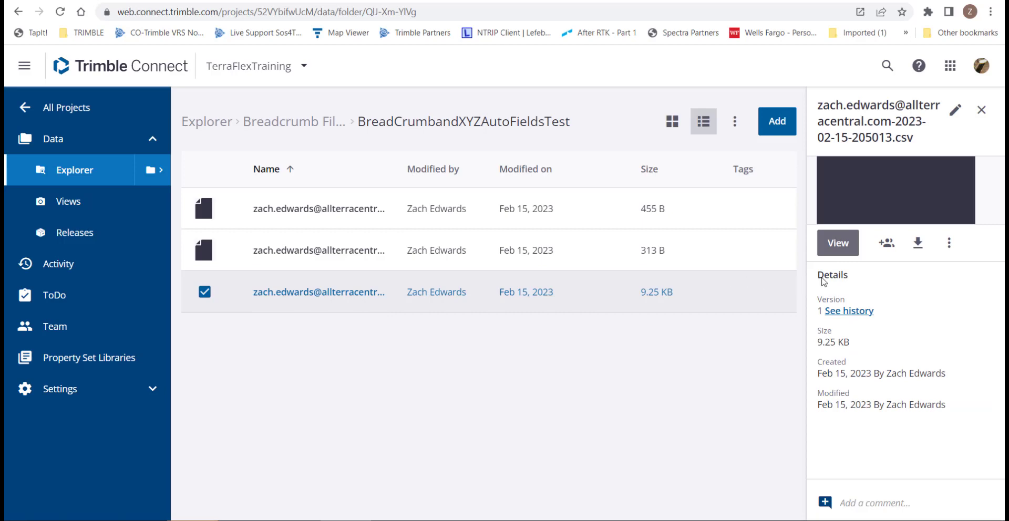
left_click(918, 245)
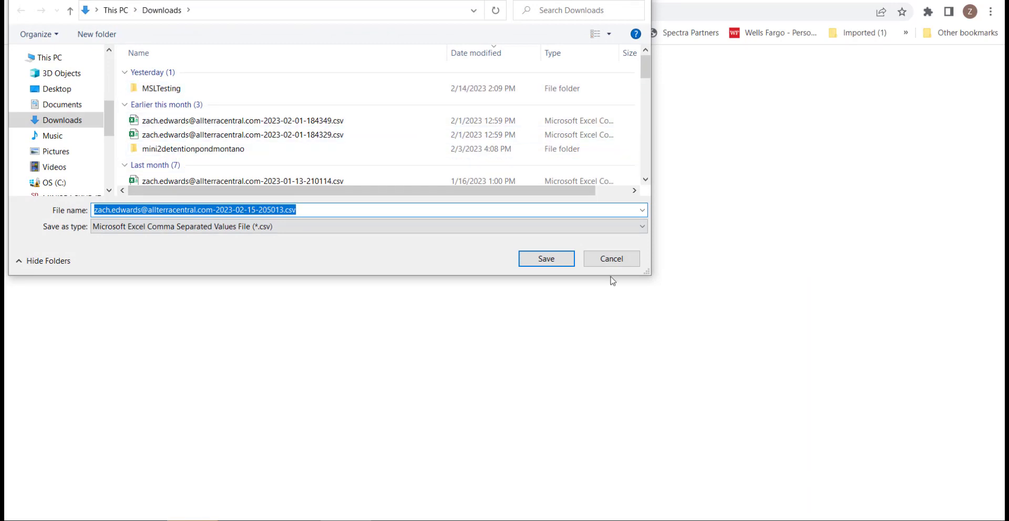
left_click(556, 260)
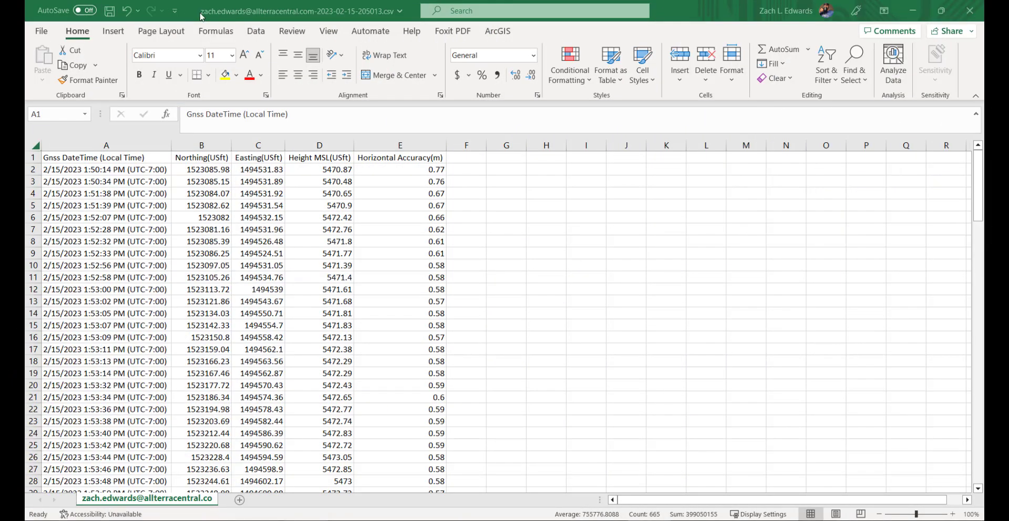
Step: Review the breadcrumb CSV's columns and file location in Excel, then close it
key("ctrl+a")
left_click(290, 12)
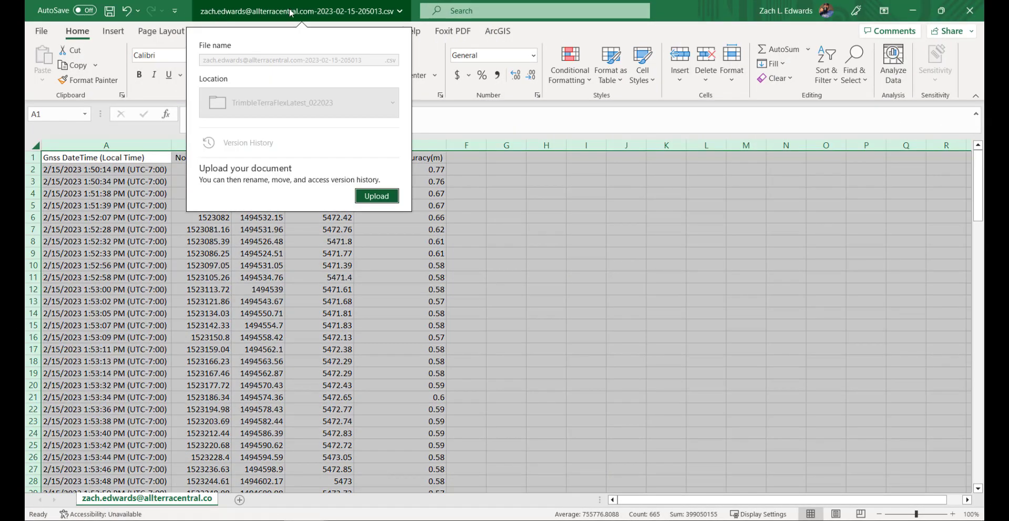
left_click(627, 241)
left_click(546, 266)
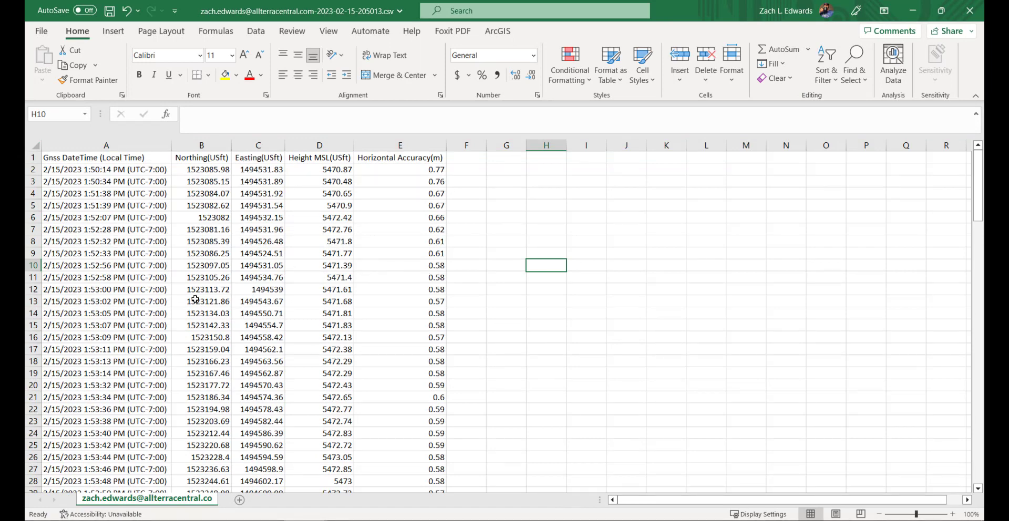
left_click(980, 17)
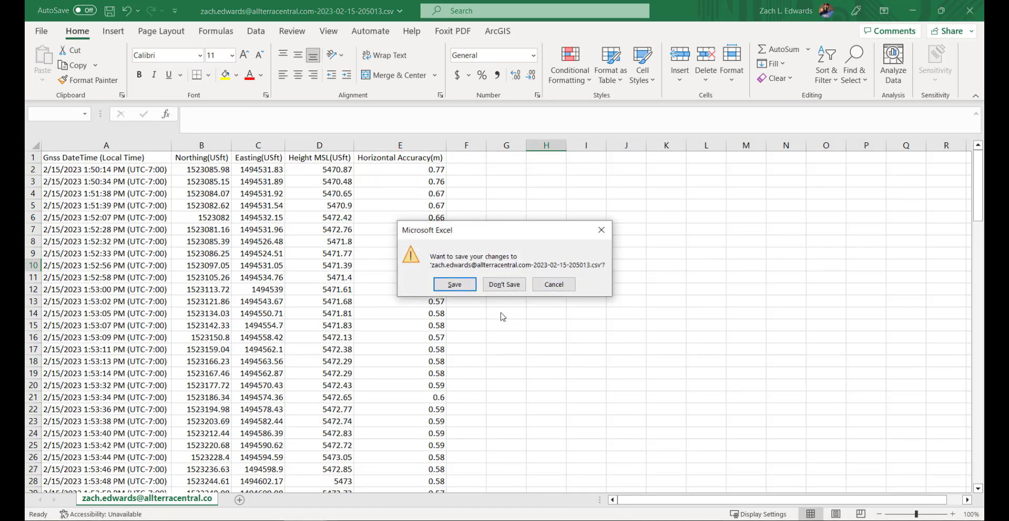
Step: Discard Excel changes and add Point.shp to the TerraFlexDataAndBreadCrumbData map
left_click(508, 289)
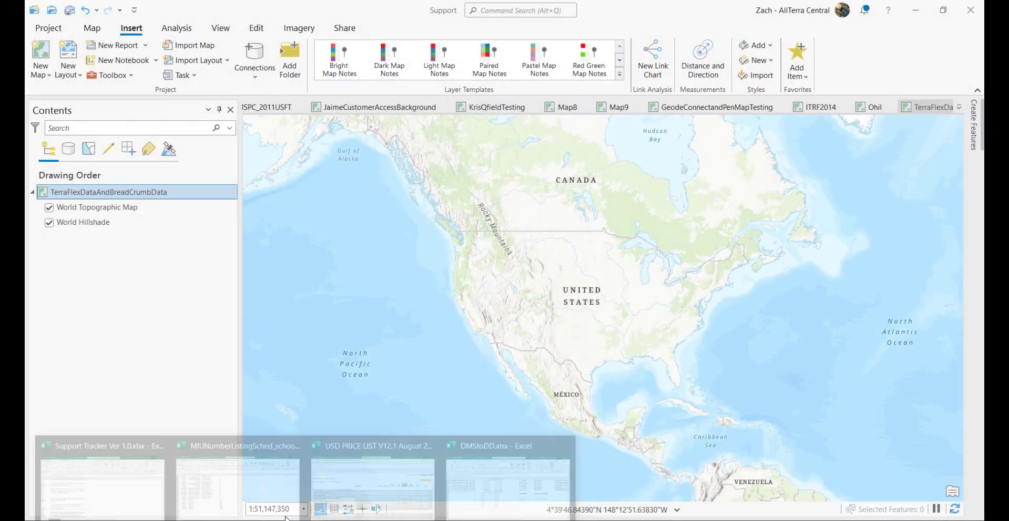
right_click(174, 198)
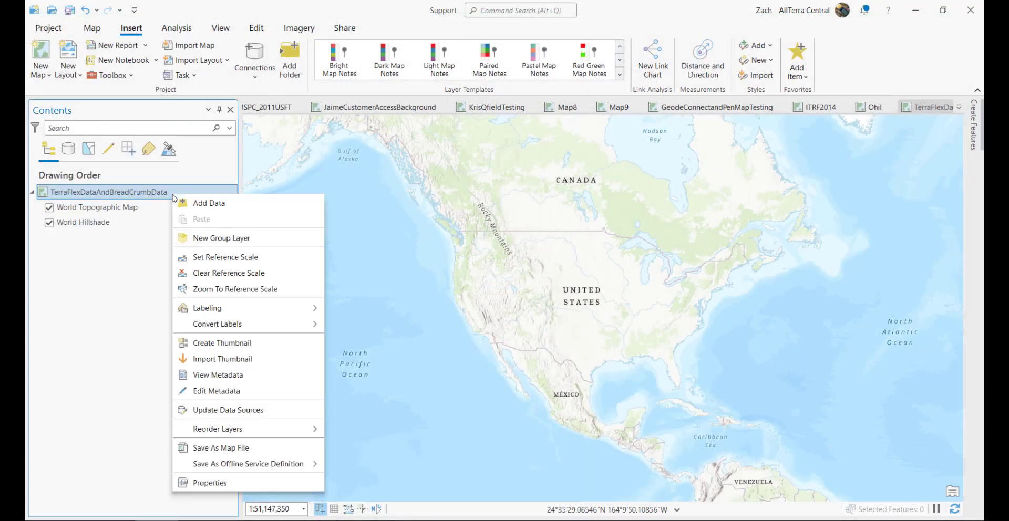
left_click(208, 209)
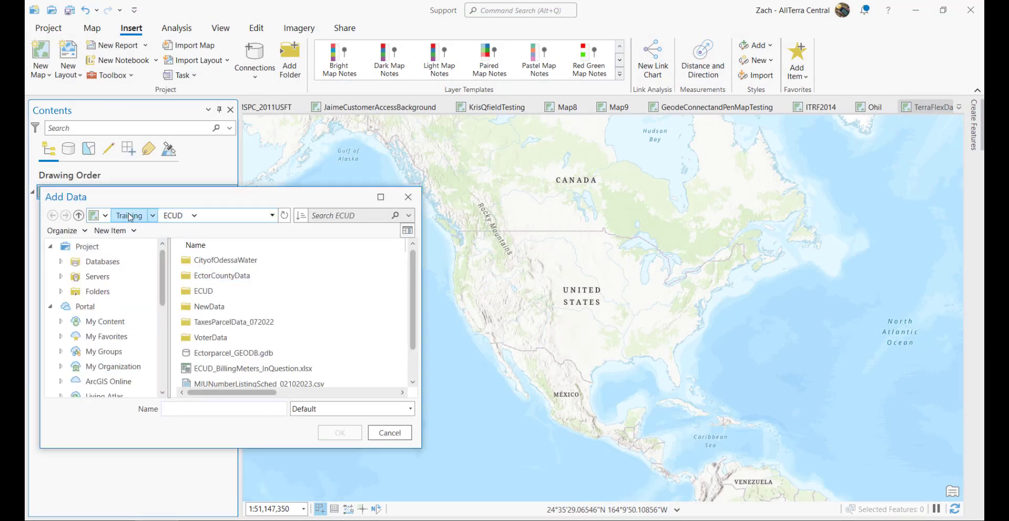
left_click(130, 216)
left_click(138, 216)
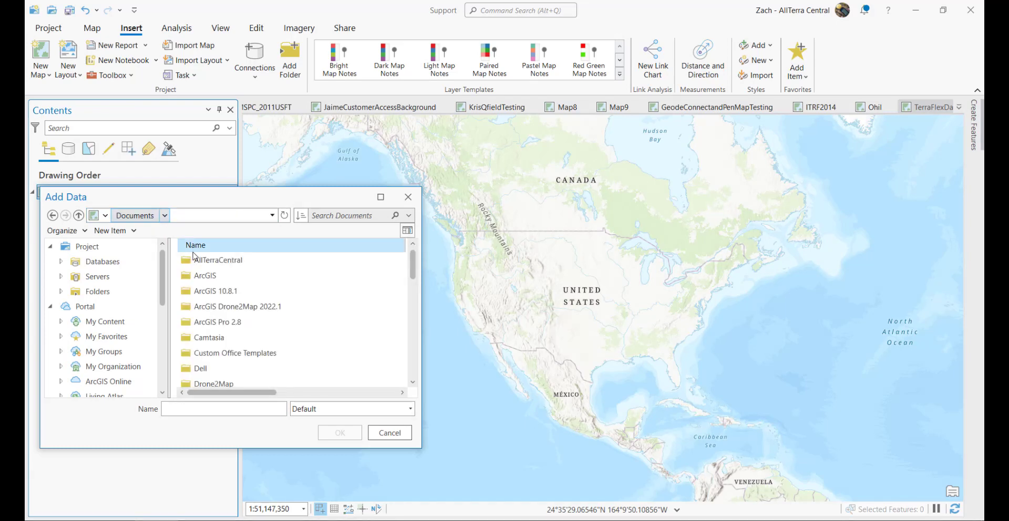
left_click(229, 267)
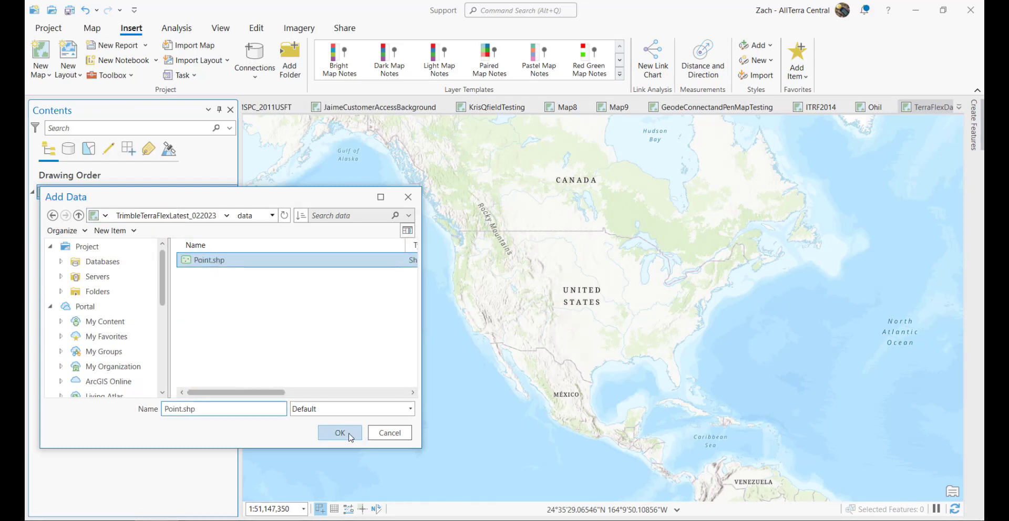
left_click(349, 436)
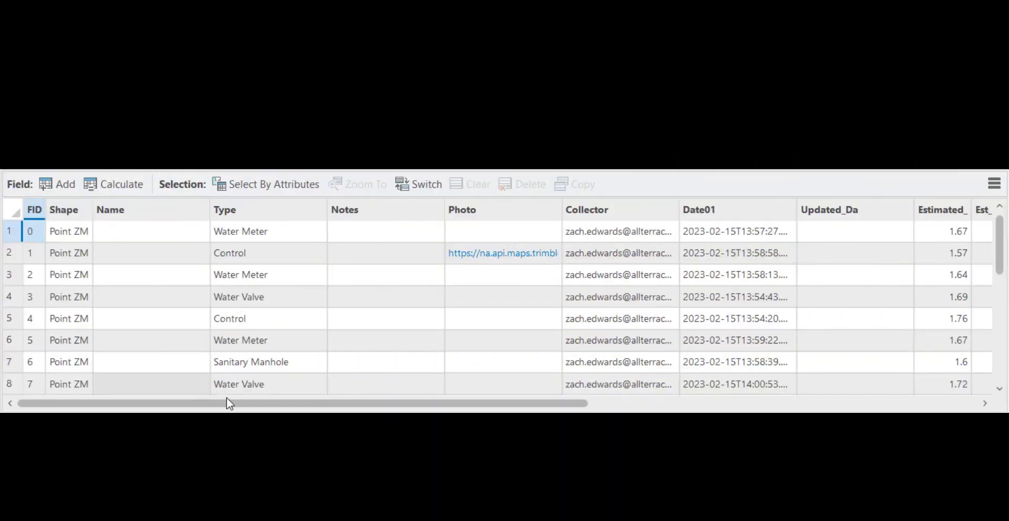
Step: Inspect the Point layer's X_Position, Y_Position and Z_Position attribute columns
left_click_drag(226, 401, 297, 409)
left_click_drag(565, 406, 934, 407)
left_click(730, 213)
left_click(797, 212)
left_click(846, 210)
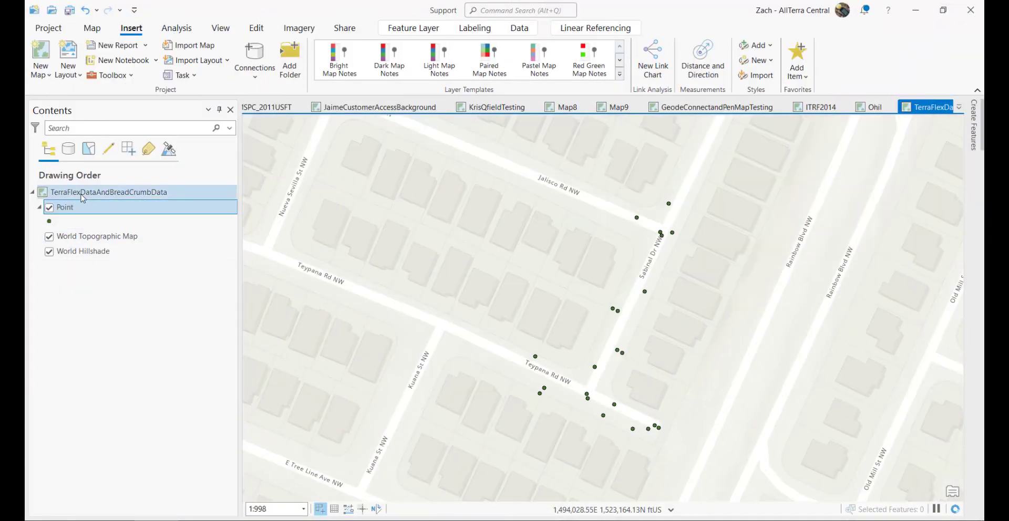
Step: Add the breadcrumb CSV to the map as a table
right_click(64, 190)
left_click(82, 196)
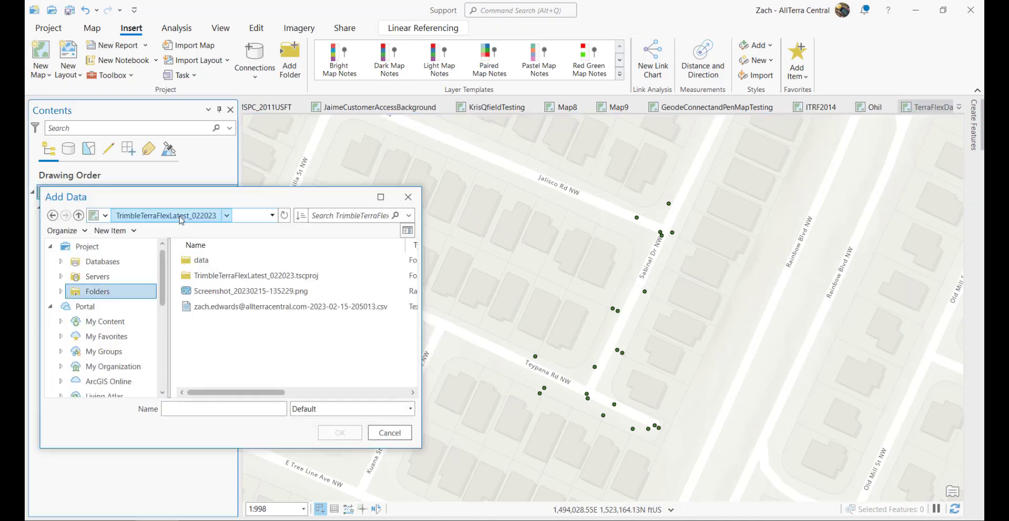
left_click(242, 307)
left_click(360, 433)
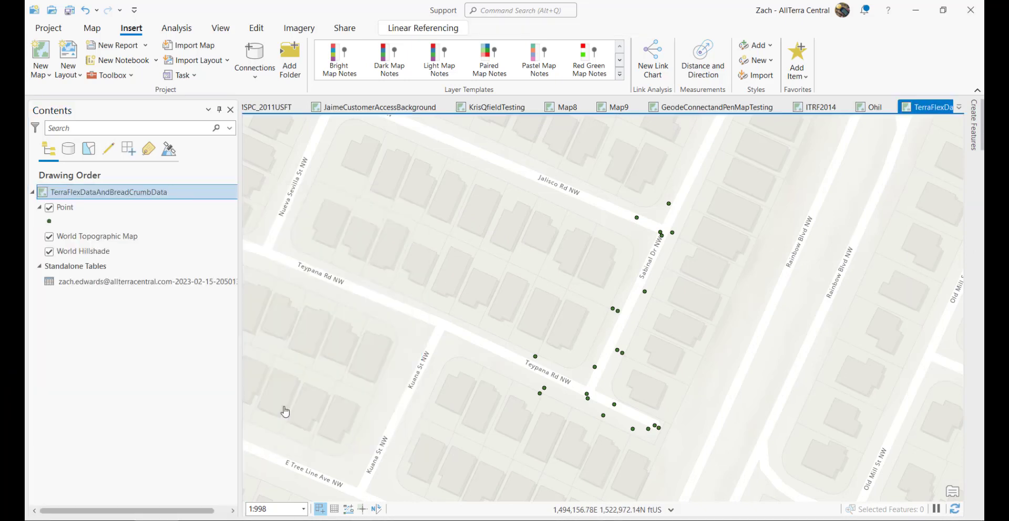
Step: Review the breadcrumb CSV's attribute table, then close it
left_click(143, 284)
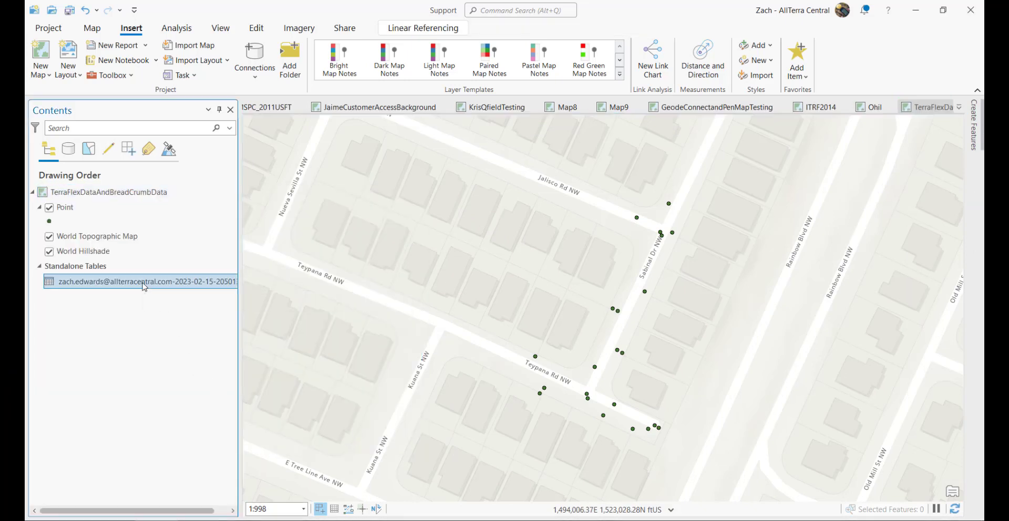
right_click(142, 282)
left_click(213, 77)
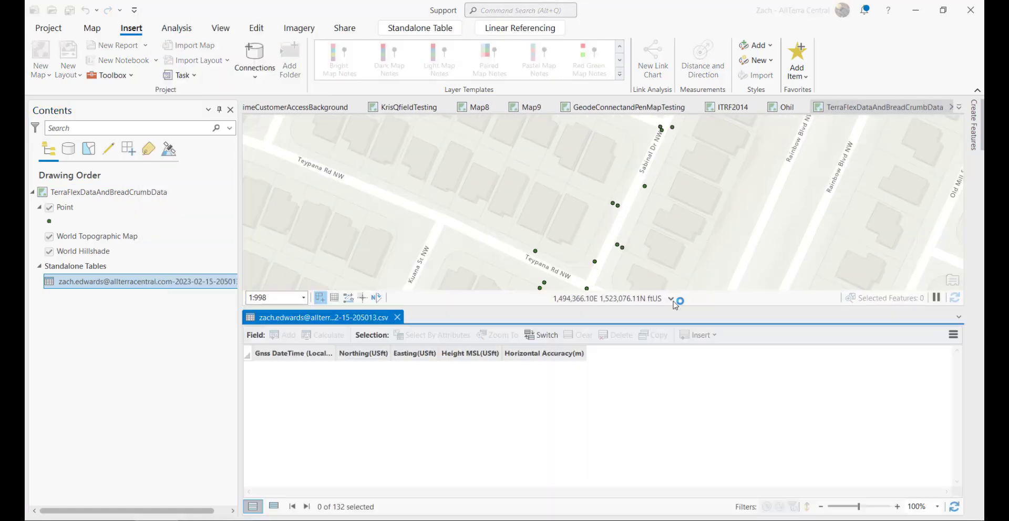
scroll(549, 415, "down", 5)
scroll(549, 416, "up", 5)
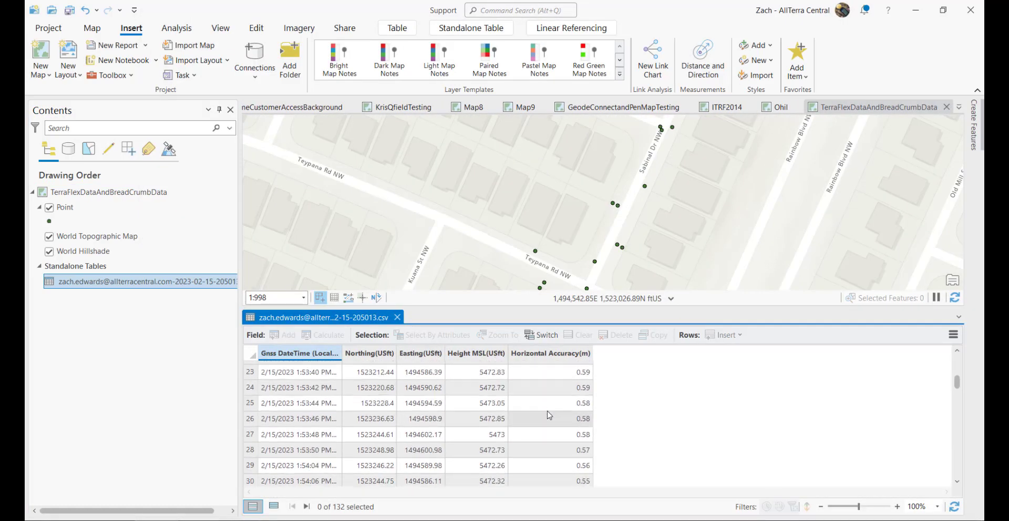
left_click(397, 318)
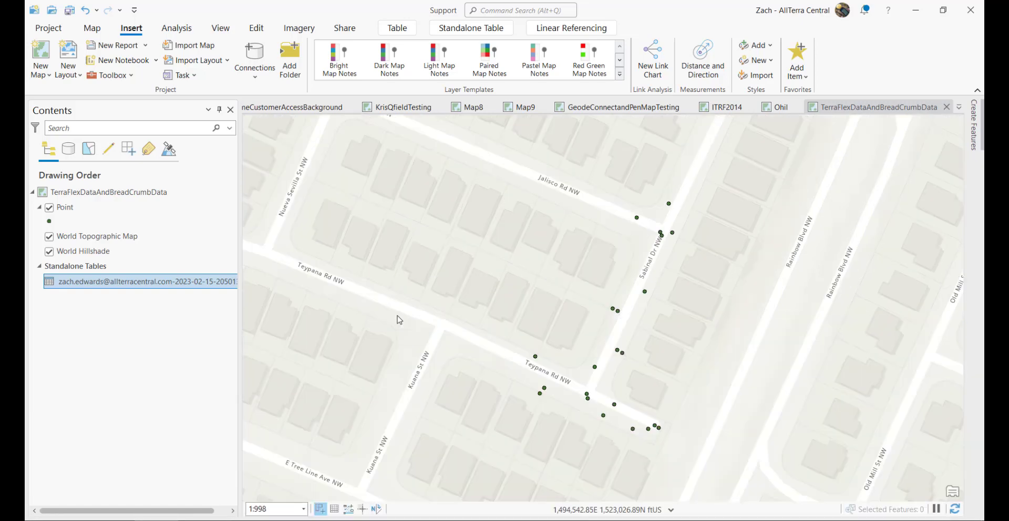
Step: Plot the CSV as XY points with X=Easting(USft), Y=Northing(USft), Z=Height MSL(USft)
right_click(207, 285)
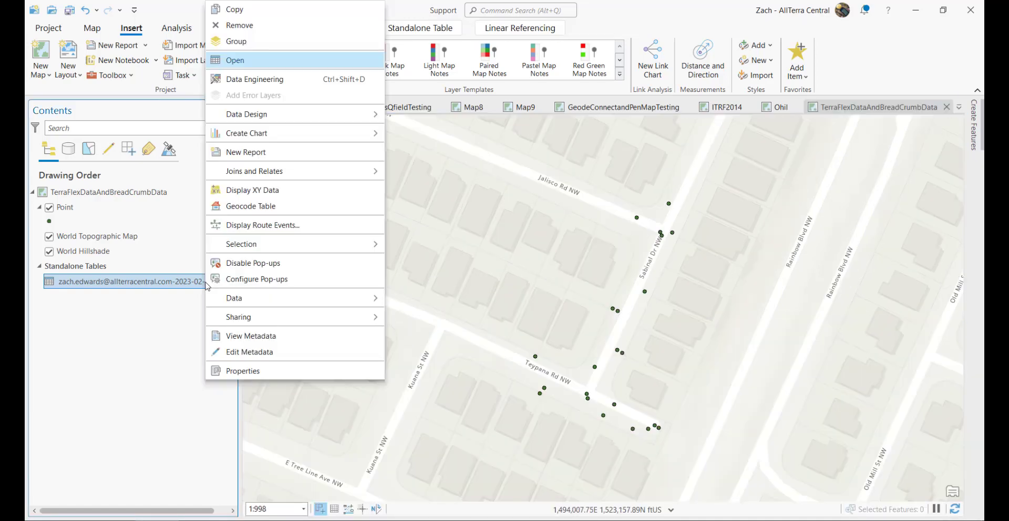
left_click(273, 190)
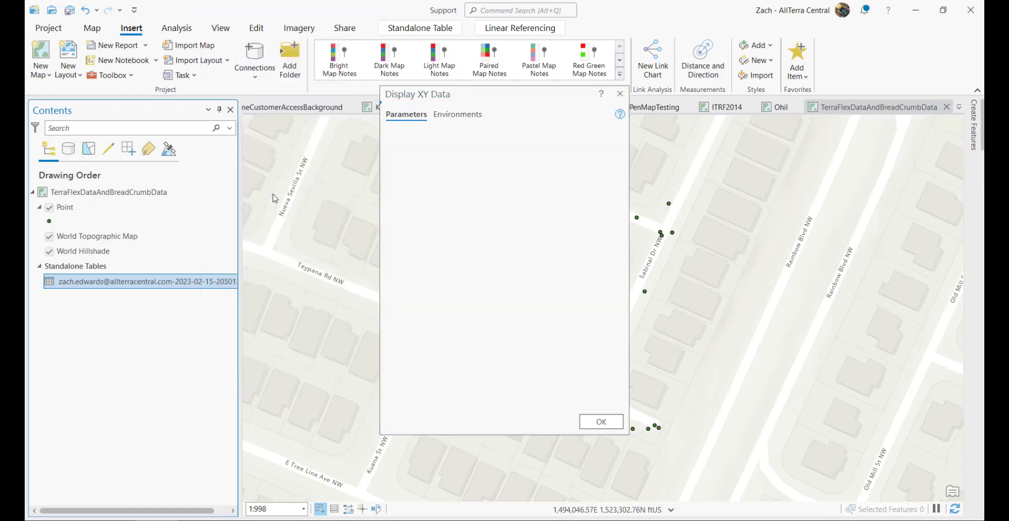
left_click(618, 197)
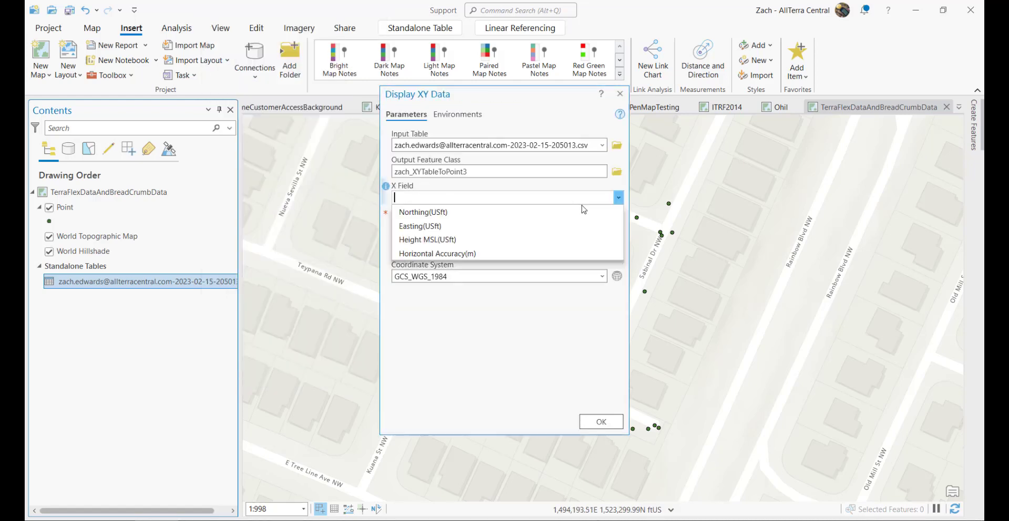
left_click(486, 229)
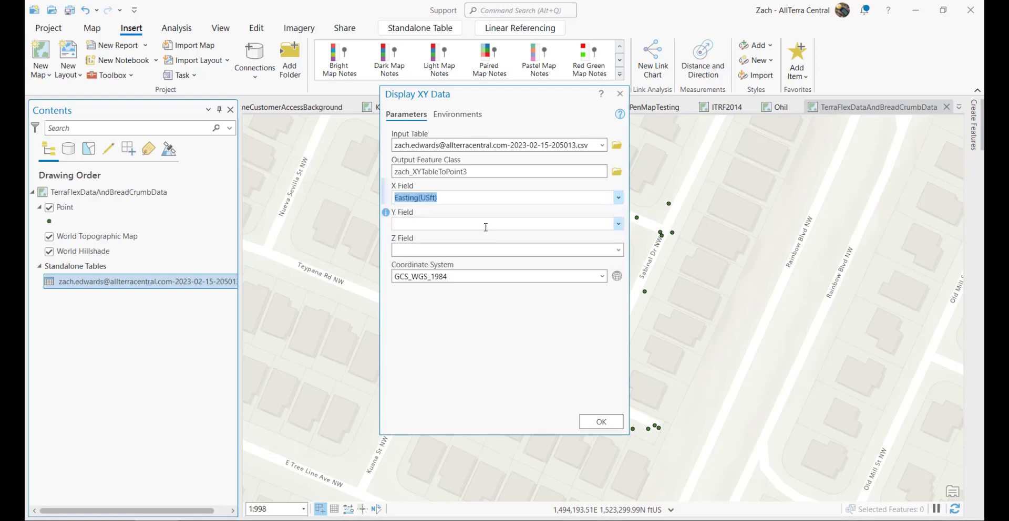
left_click(618, 224)
left_click(473, 234)
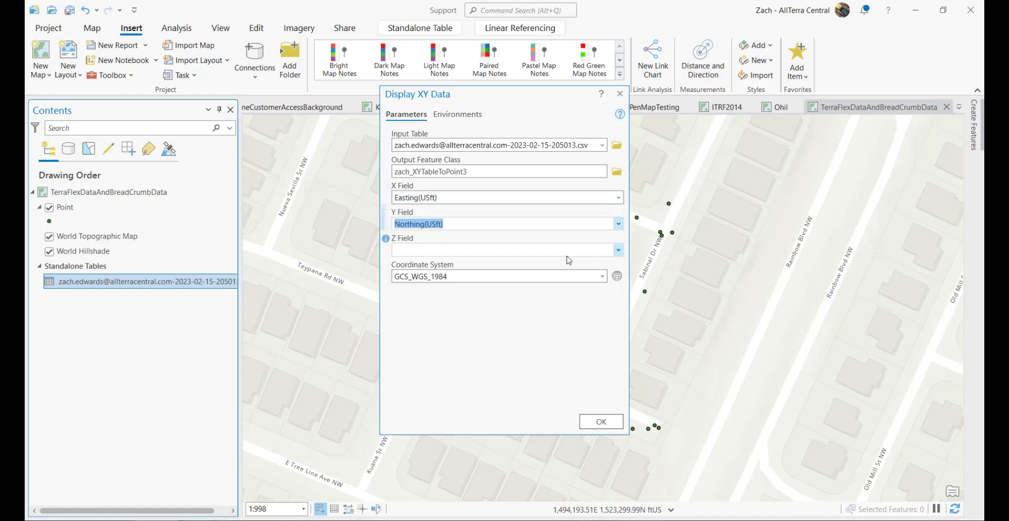
left_click(616, 251)
left_click(469, 295)
Step: Use the current map's coordinate system with NAVD88 height (ftUS) vertical, and create the layer
left_click(602, 277)
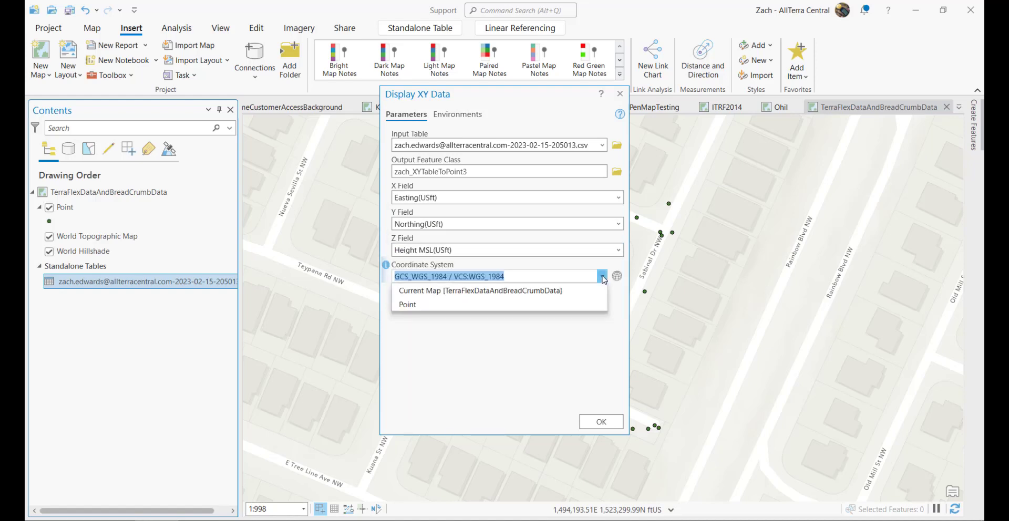
left_click(556, 297)
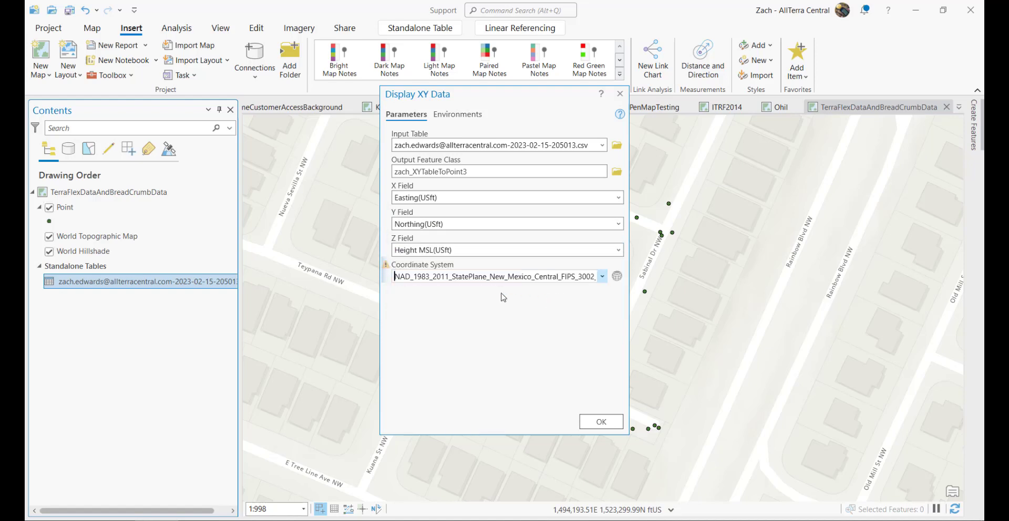
left_click(617, 277)
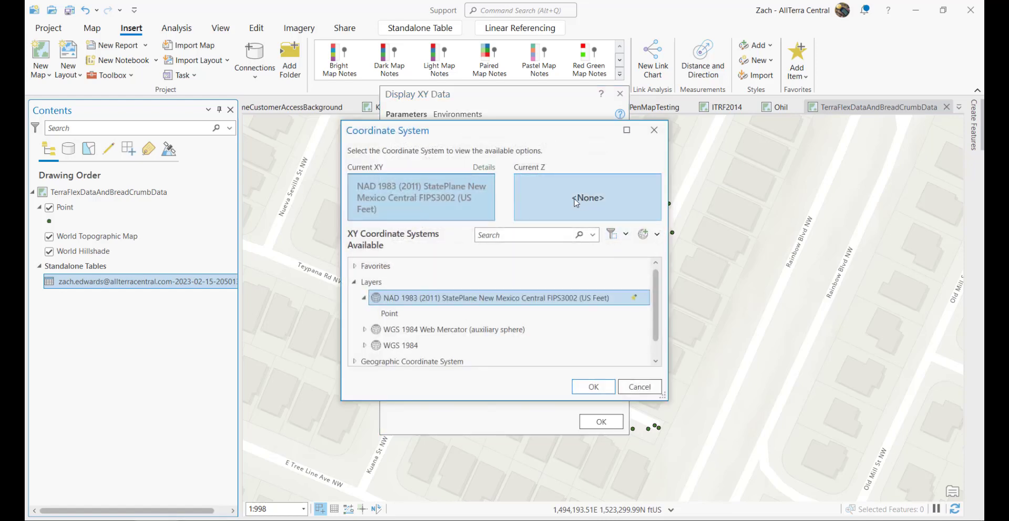
left_click(558, 215)
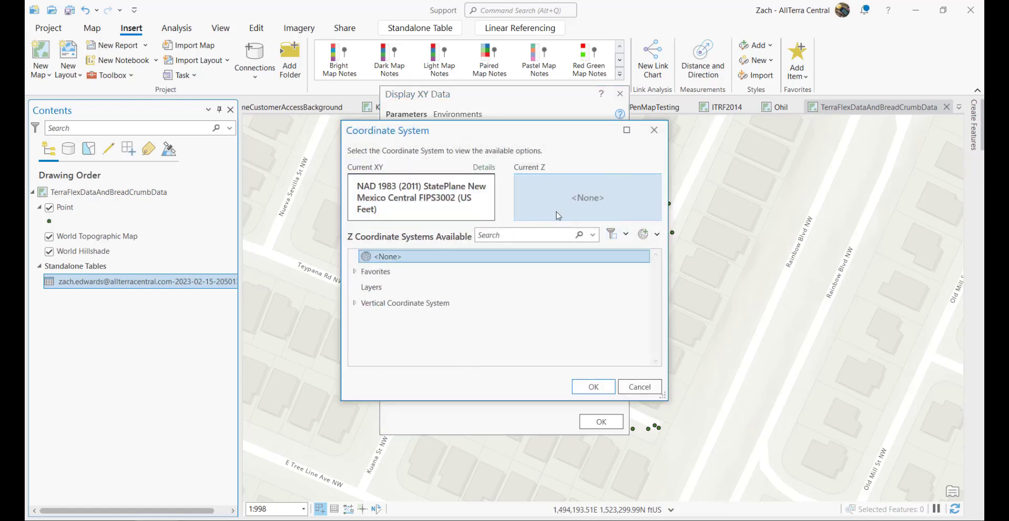
left_click(354, 304)
left_click(364, 331)
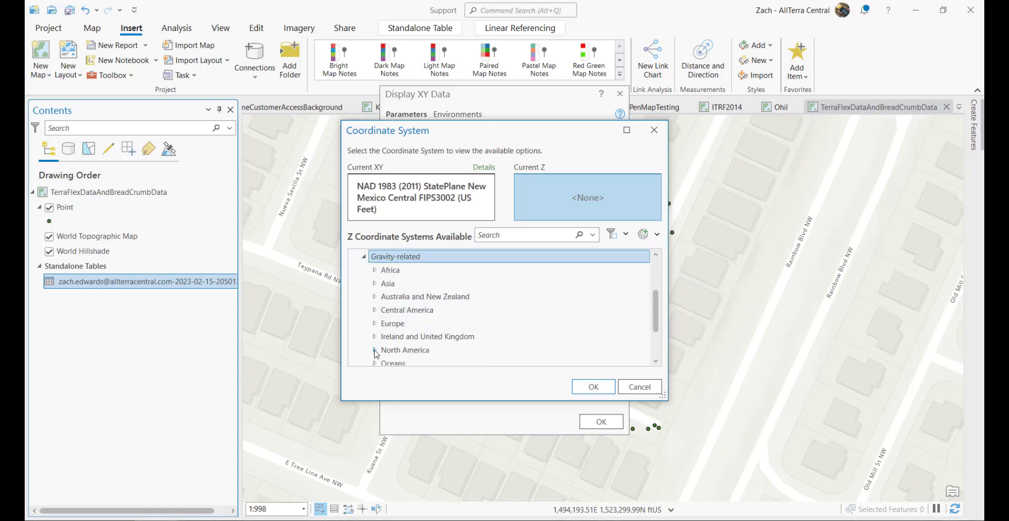
left_click(375, 351)
scroll(482, 313, "down", 2)
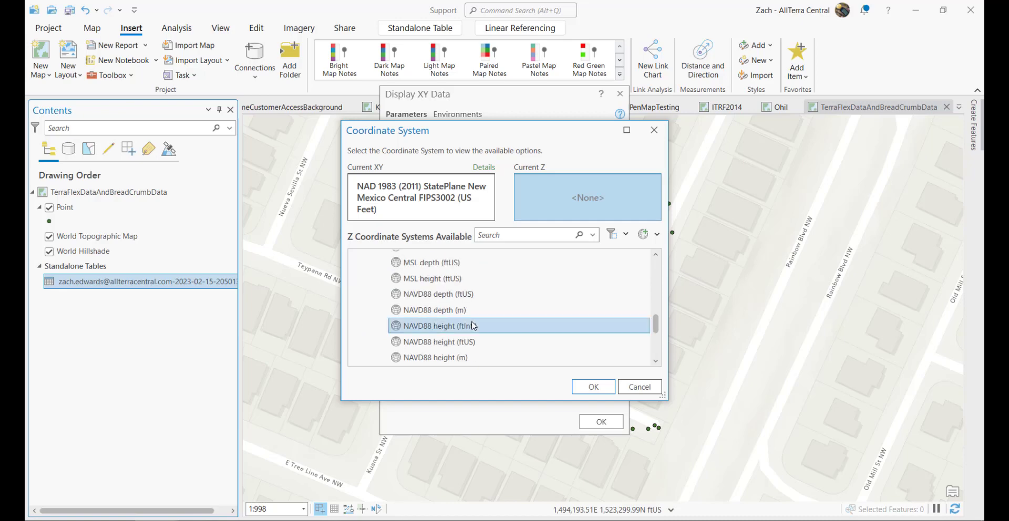
scroll(477, 323, "down", 2)
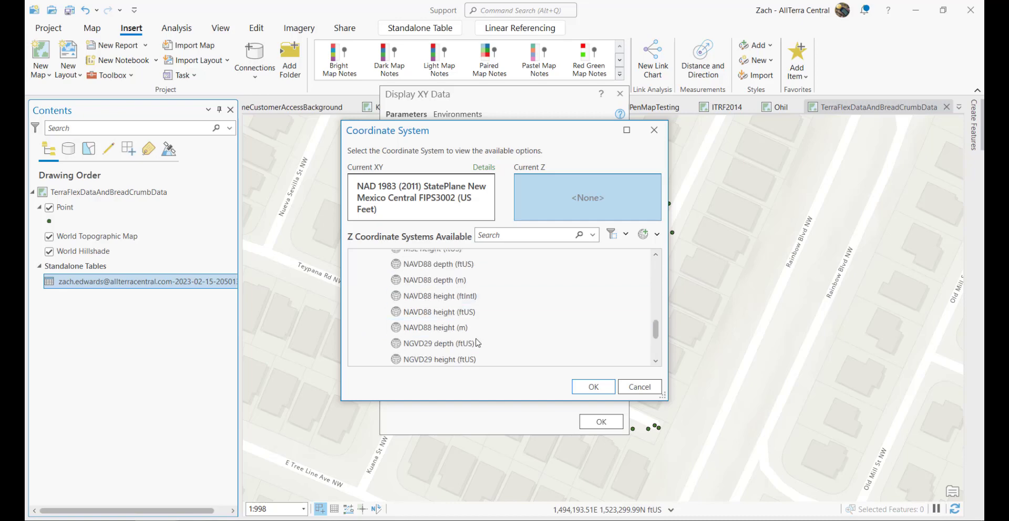
left_click(465, 314)
left_click(587, 387)
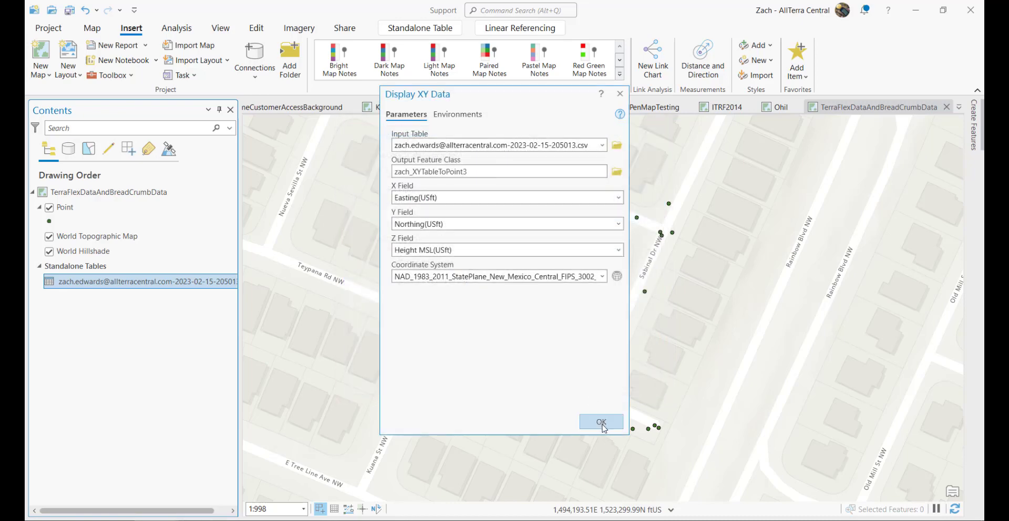
left_click(602, 422)
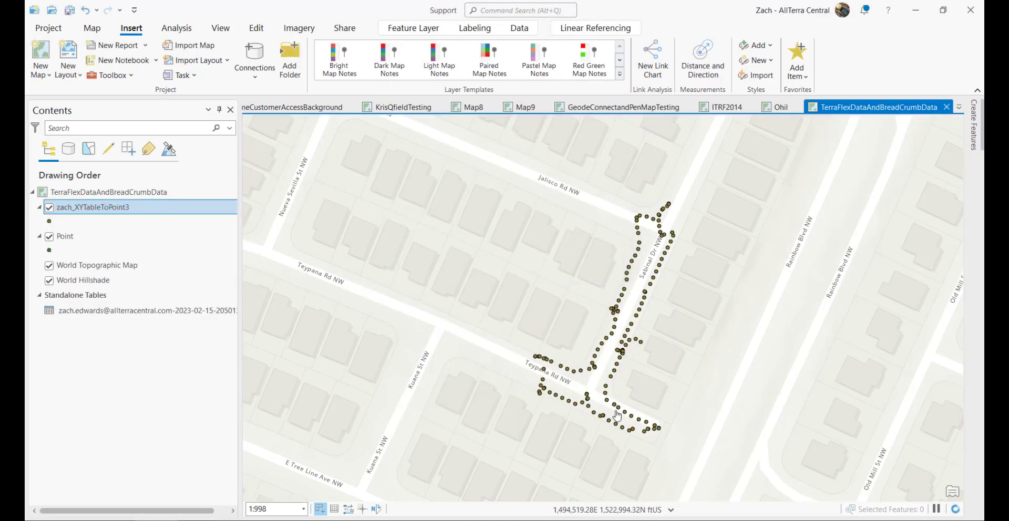
Step: Change the breadcrumb layer's point symbol colour to cyan
left_click(50, 222)
left_click(639, 72)
left_click(924, 163)
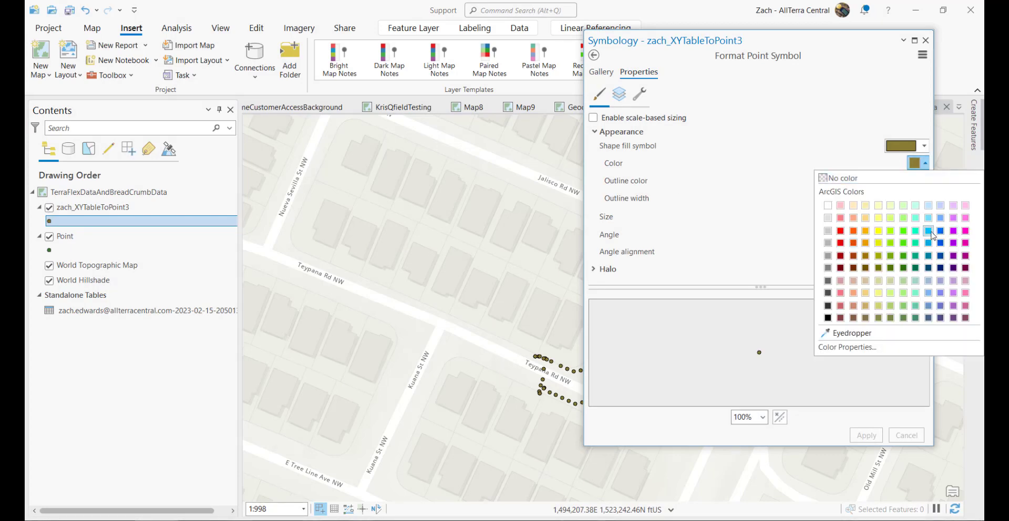
left_click(928, 232)
left_click(866, 435)
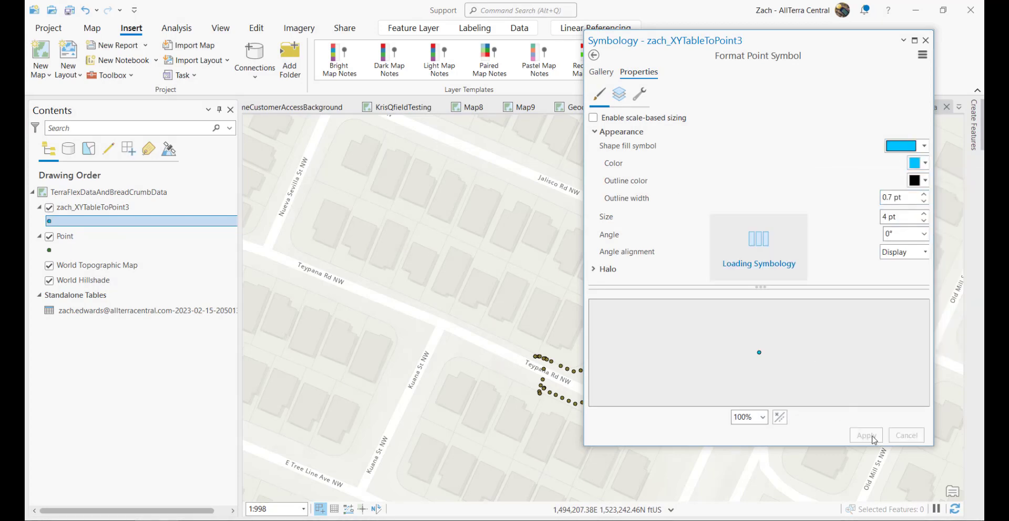
left_click(926, 40)
Step: Enlarge the Point layer's symbol to 7 pt
left_click(49, 250)
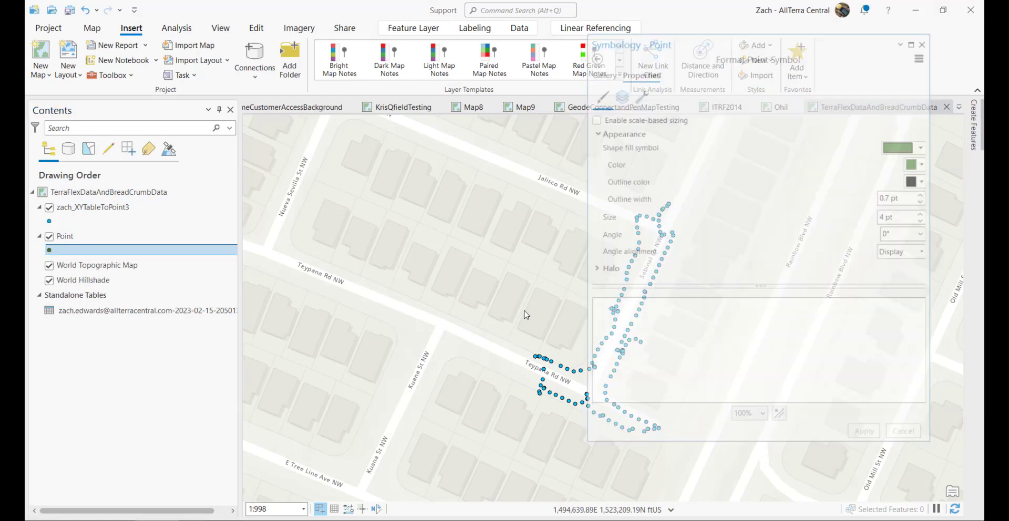
key("Tab")
type("7")
key("Return")
left_click(926, 41)
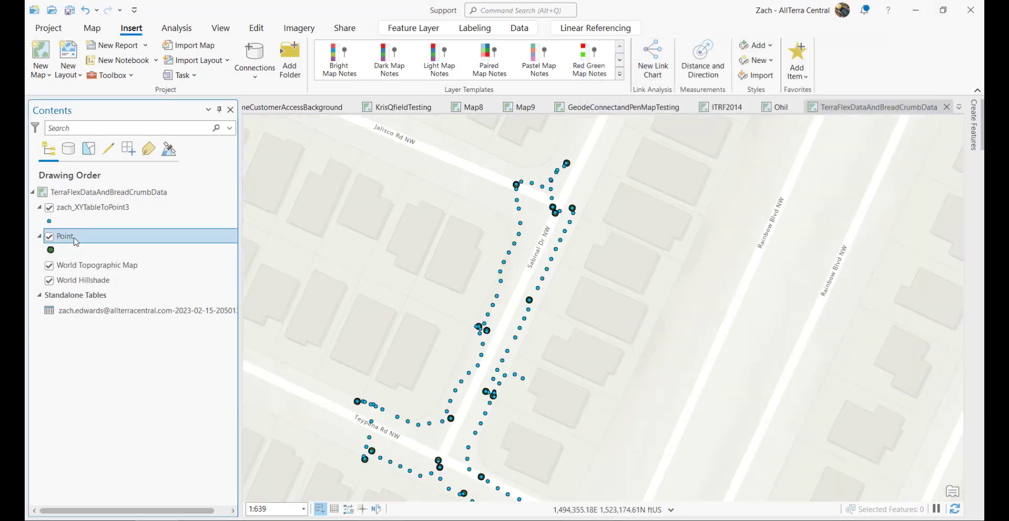
Step: Move the Point layer above the breadcrumb layer and rename the breadcrumb layer BreadCrumbTrail
left_click_drag(73, 236, 99, 213)
left_click(114, 240)
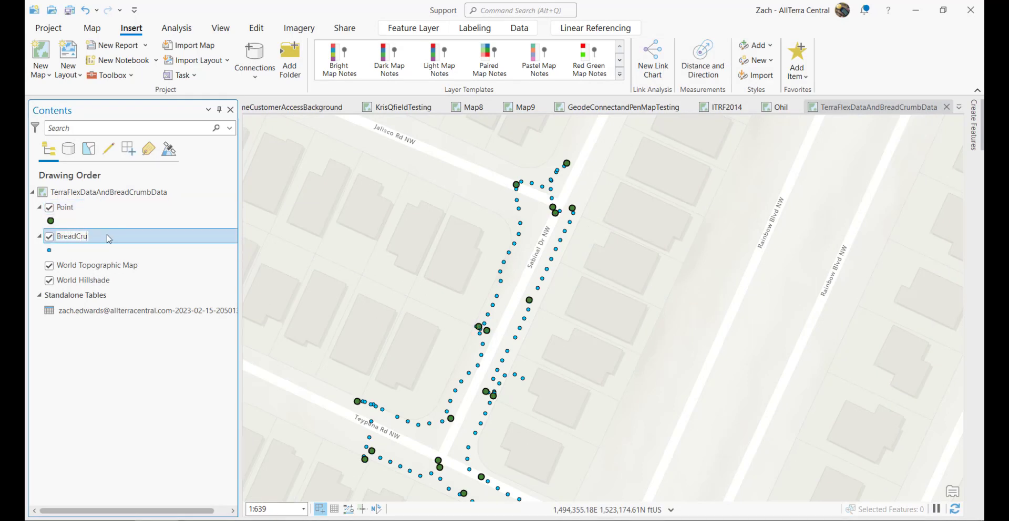
type("BreadCrumbTrail")
key("Return")
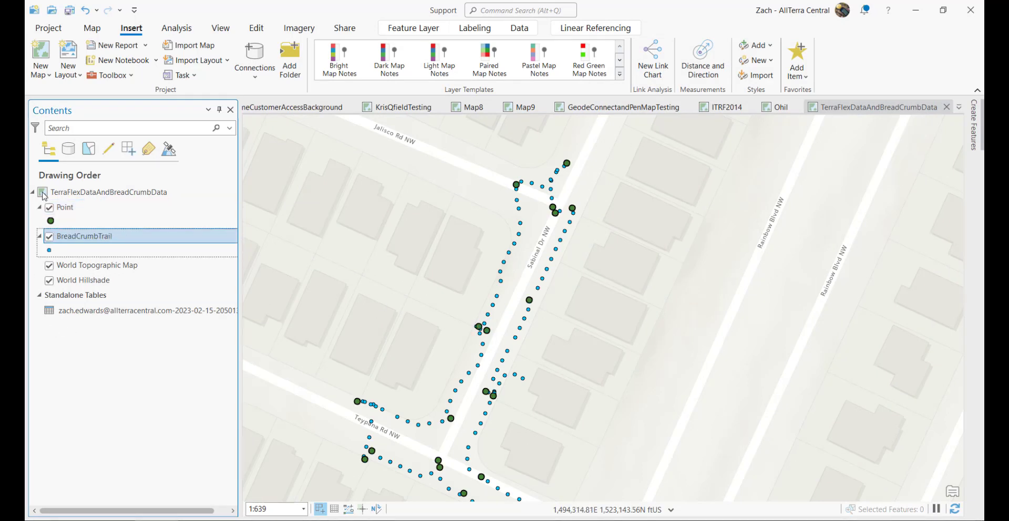
Step: Add C9_NW_Ortho_2020.ecw from Documents\ArcGIS\BernalilloCoGISData\AerialHome2020Tiles to the TerraFlexDataAndBreadCrumbData map
left_click(77, 193)
right_click(77, 193)
left_click(96, 224)
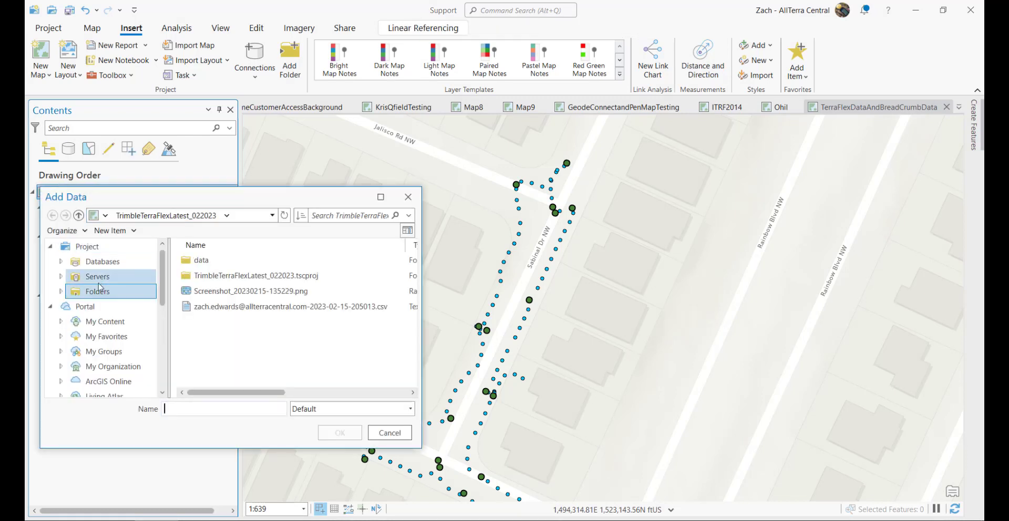
scroll(101, 331, "down", 3)
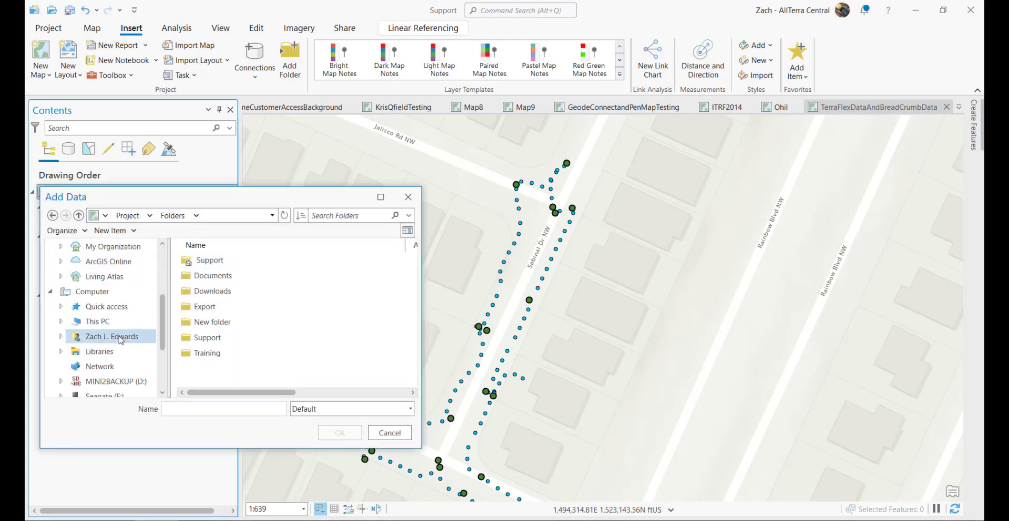
left_click(98, 321)
double_click(227, 291)
double_click(228, 275)
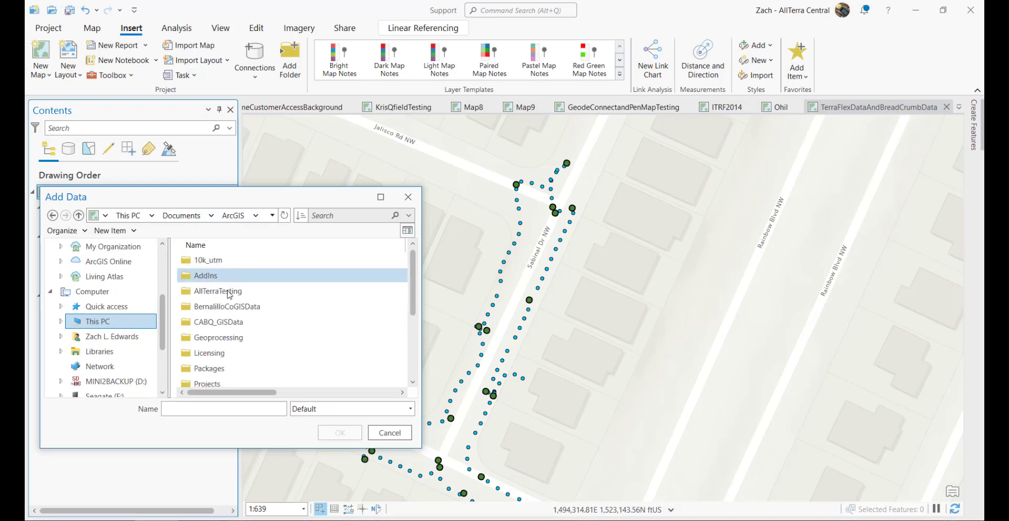
double_click(231, 306)
double_click(229, 276)
left_click(234, 322)
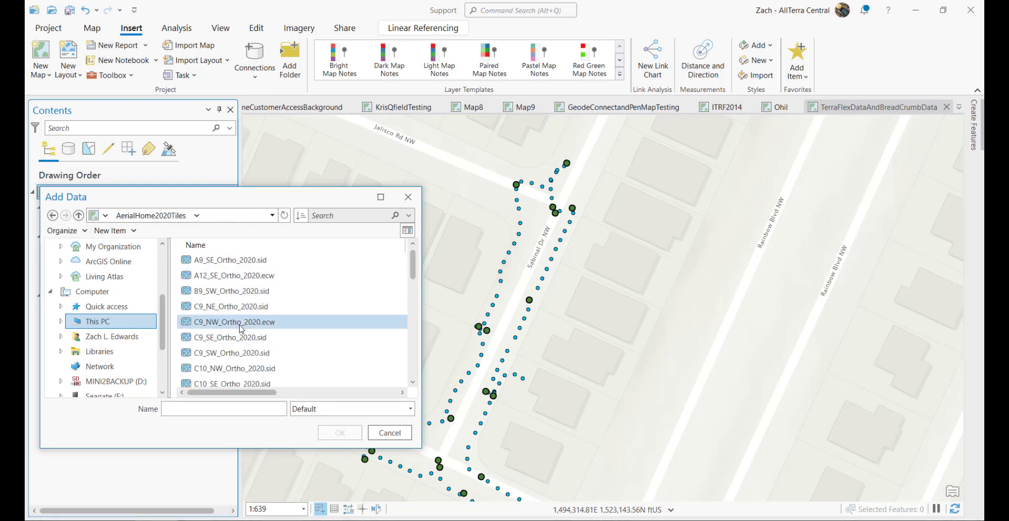
left_click(342, 434)
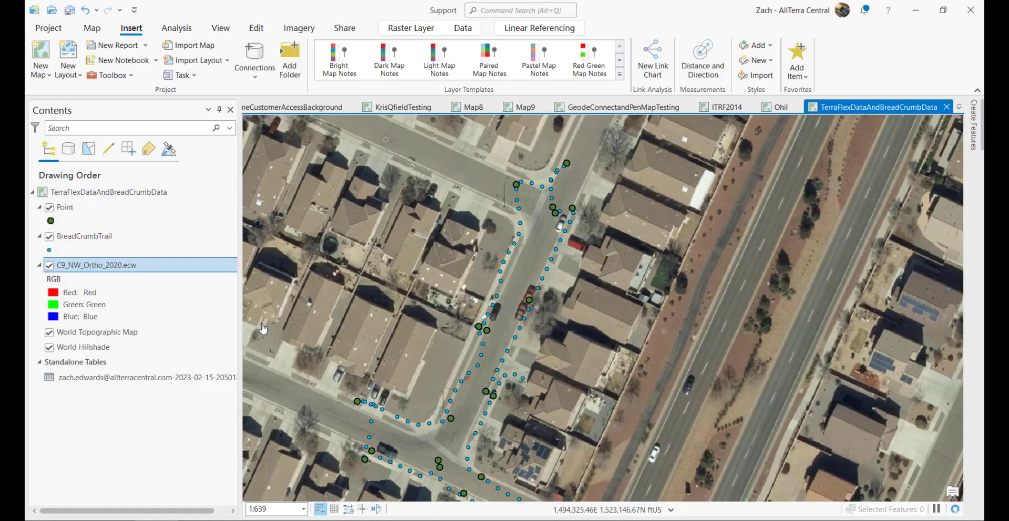
Step: Turn off the World Hillshade and World Topographic Map basemaps
left_click(48, 348)
left_click(49, 332)
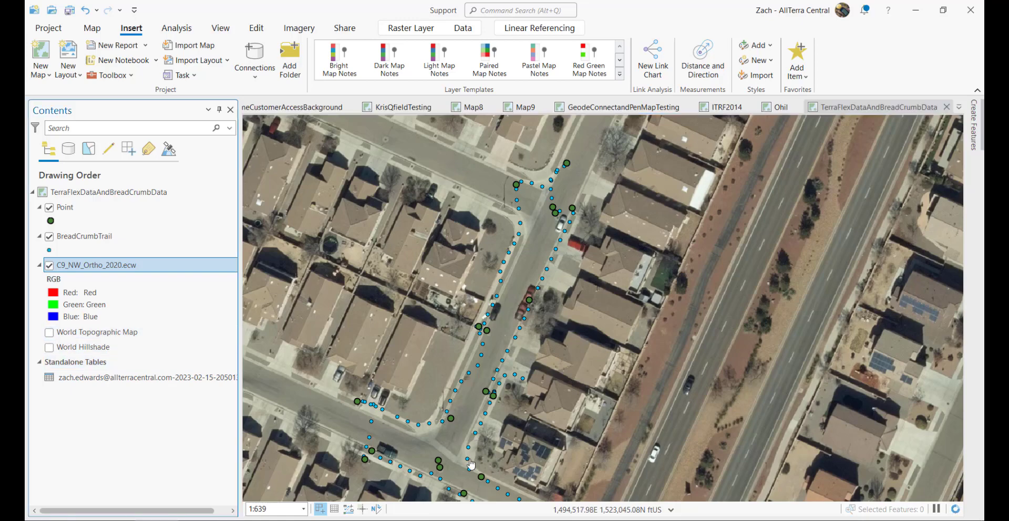
scroll(469, 462, "up", 5)
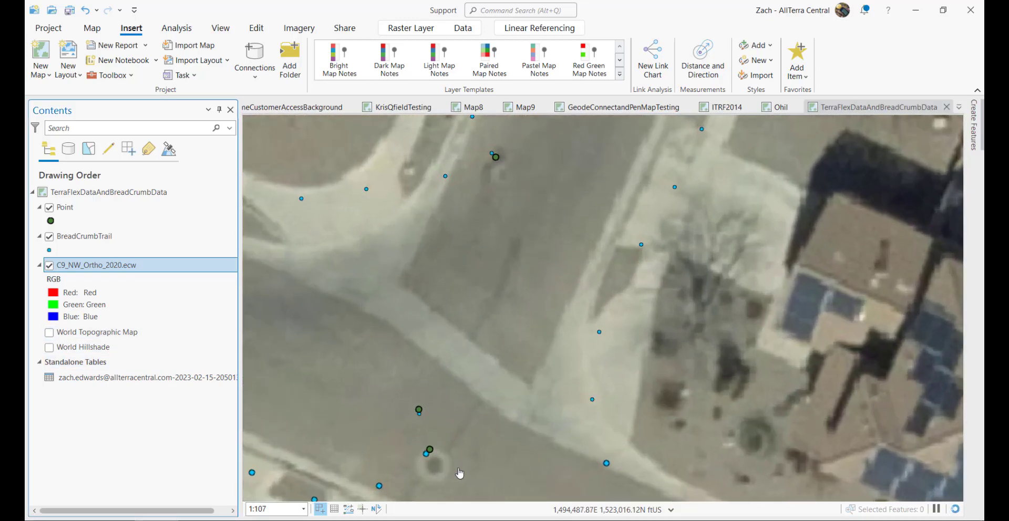
left_click_drag(467, 452, 533, 389)
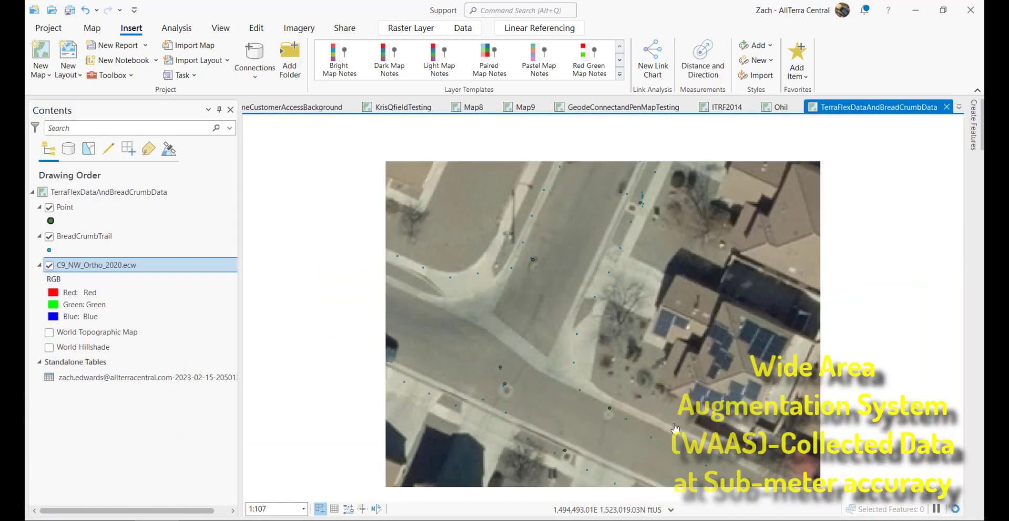
left_click_drag(676, 428, 557, 385)
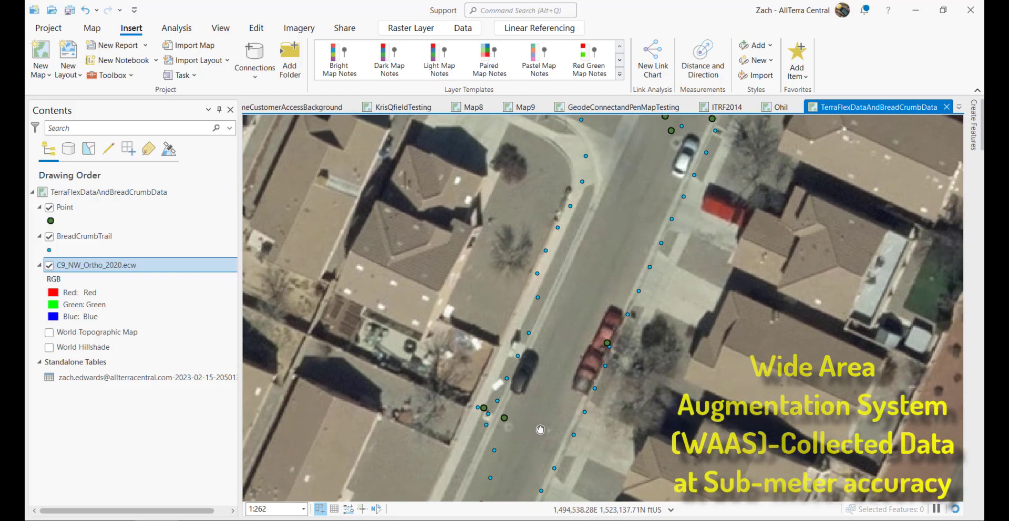
left_click_drag(540, 430, 520, 457)
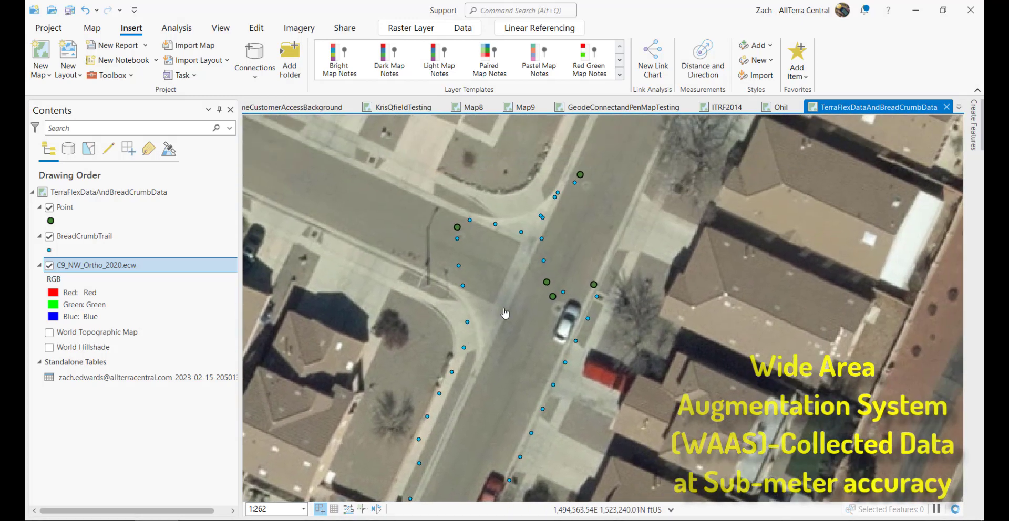
scroll(532, 343, "down", 4)
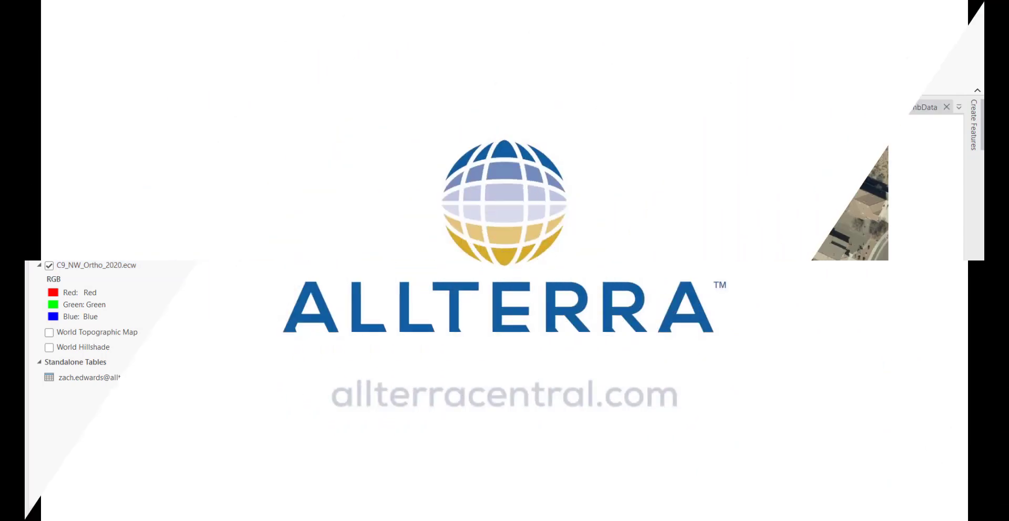